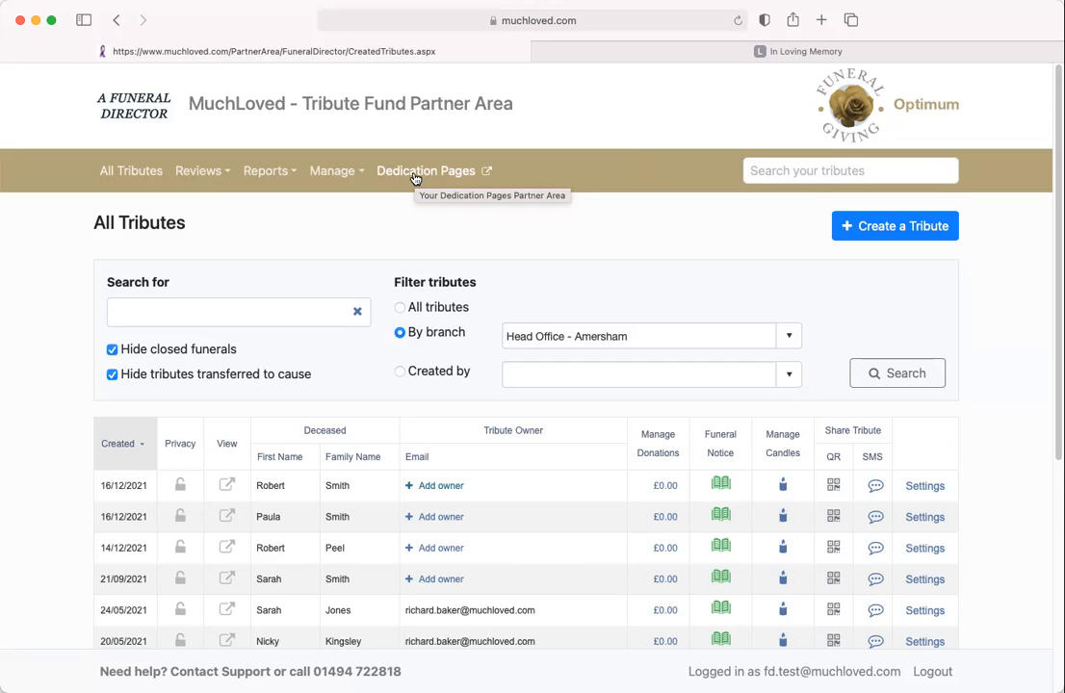
Open the Dedication Pages partner area and start a new campaign named "Mother's Day".
click(415, 173)
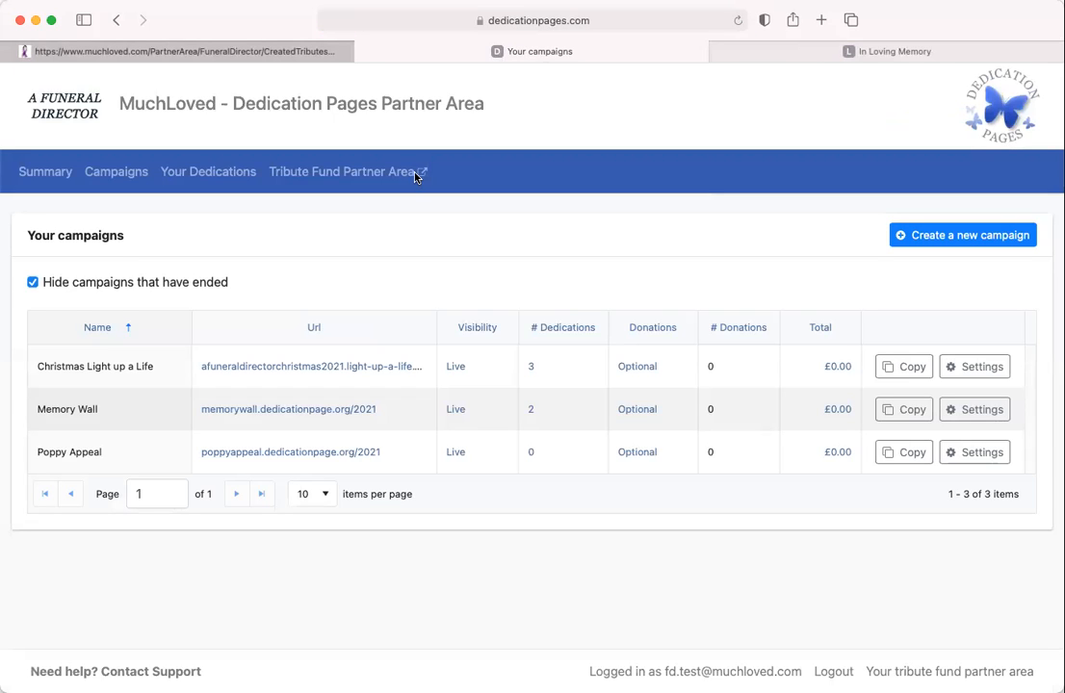
click(937, 240)
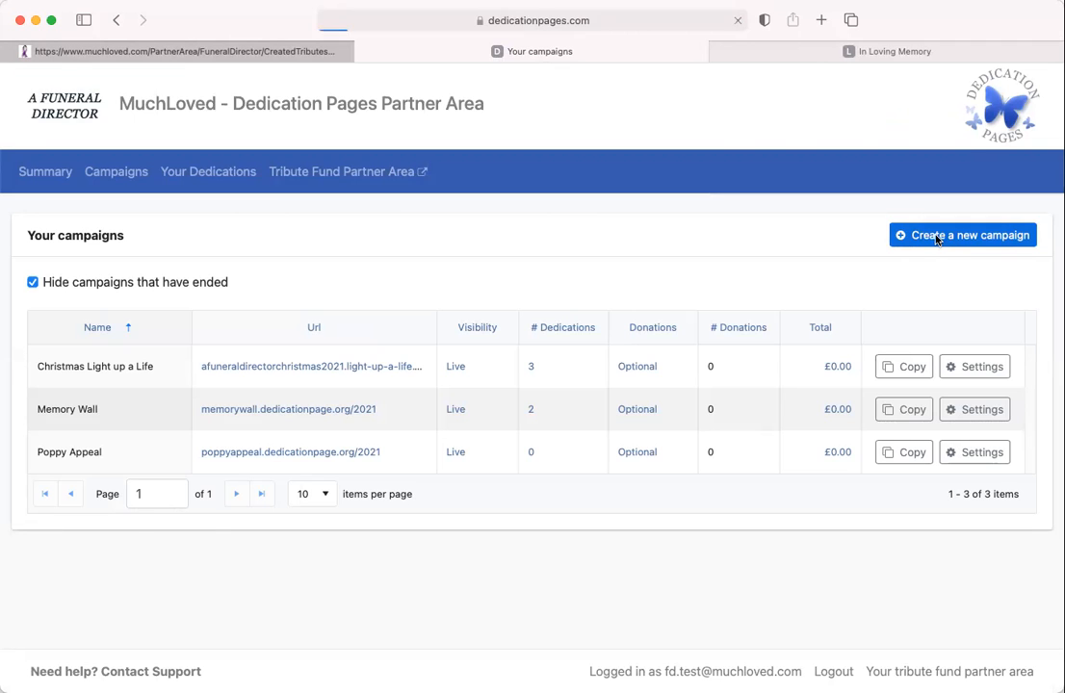
scroll(310, 469, down, 1)
click(83, 368)
text(Mother's Day)
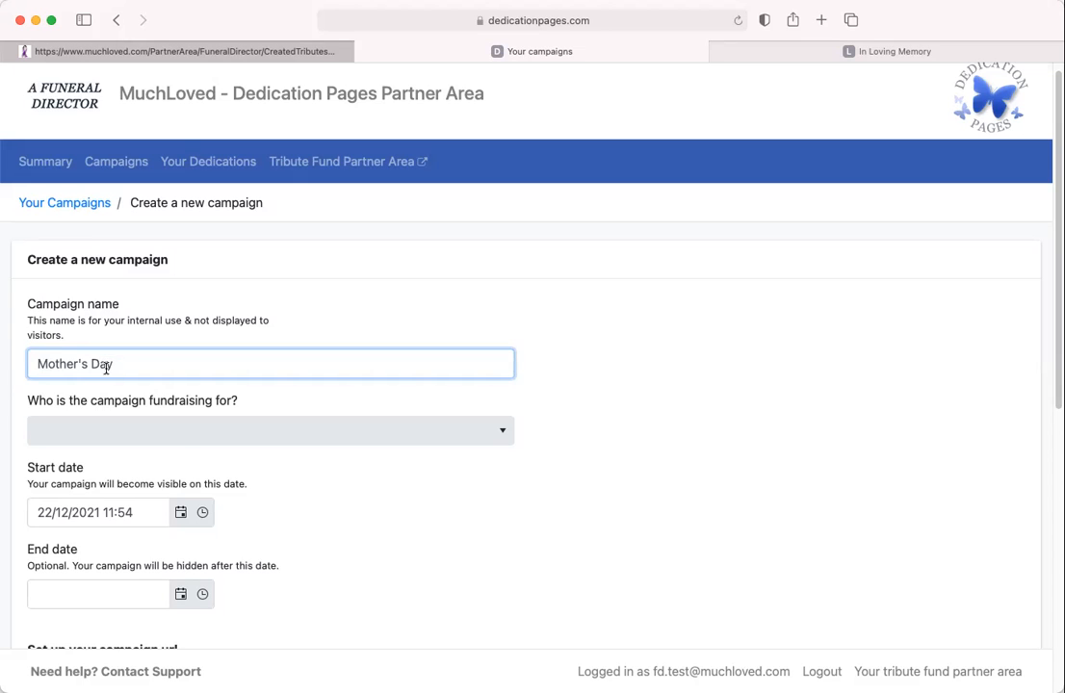
Set MuchLoved Charitable Trust as the good cause the new campaign is fundraising for.
click(183, 440)
text(MuchLoved)
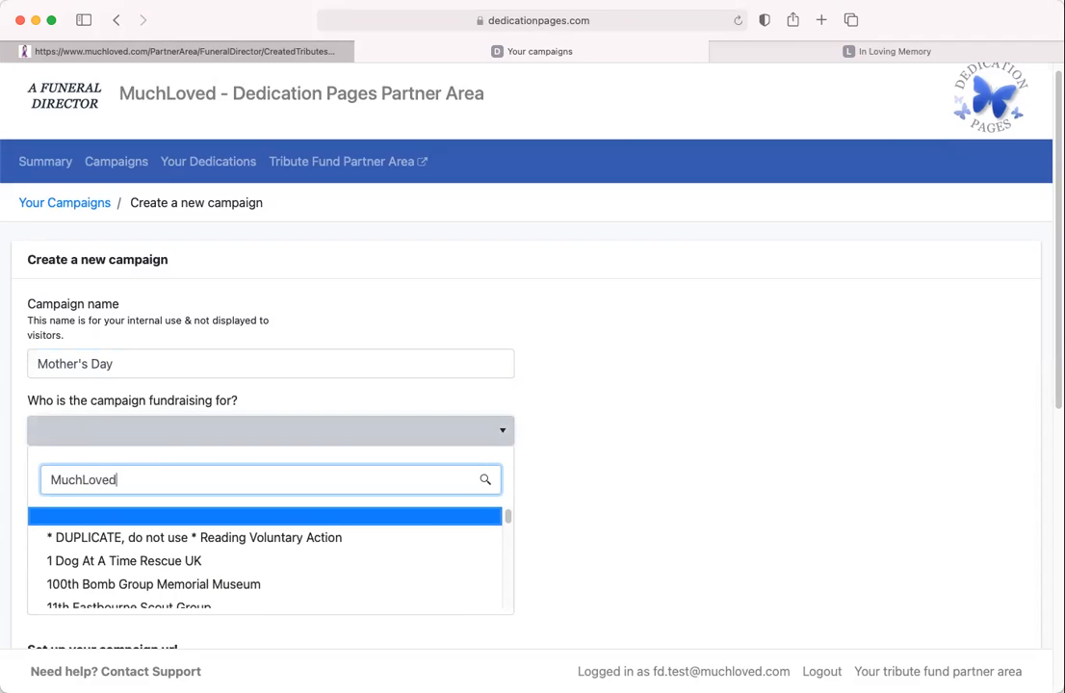
click(128, 519)
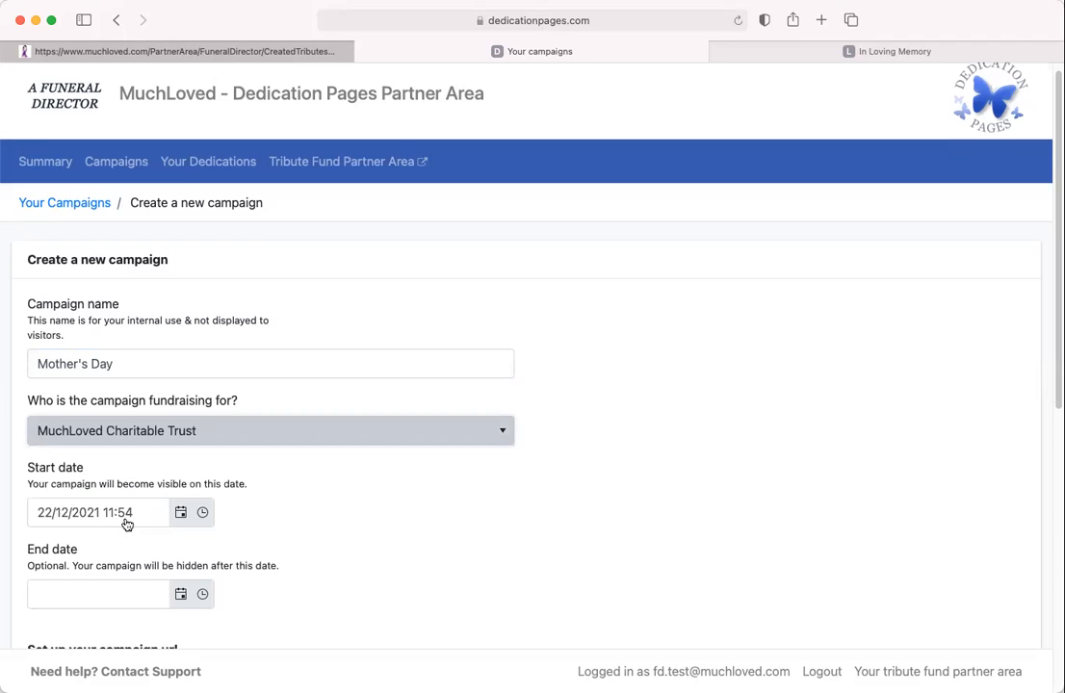
Set the campaign URL's subdomain to "Afuneraldirector" with celebrationpage.org as the top level domain.
scroll(318, 549, down, 3)
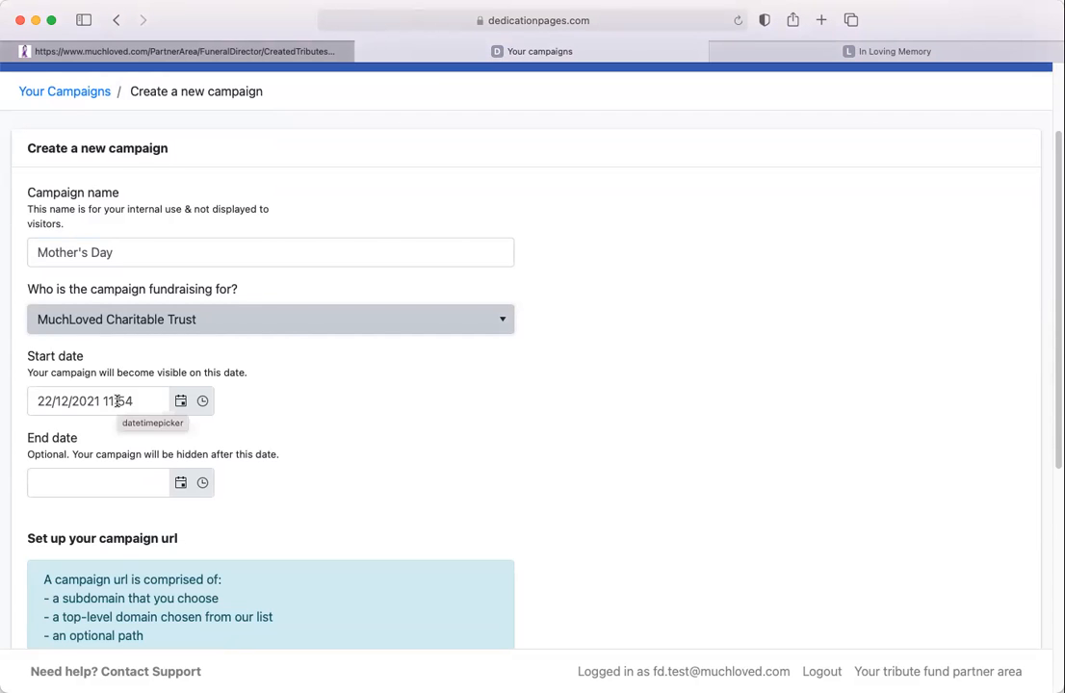
scroll(241, 451, down, 2)
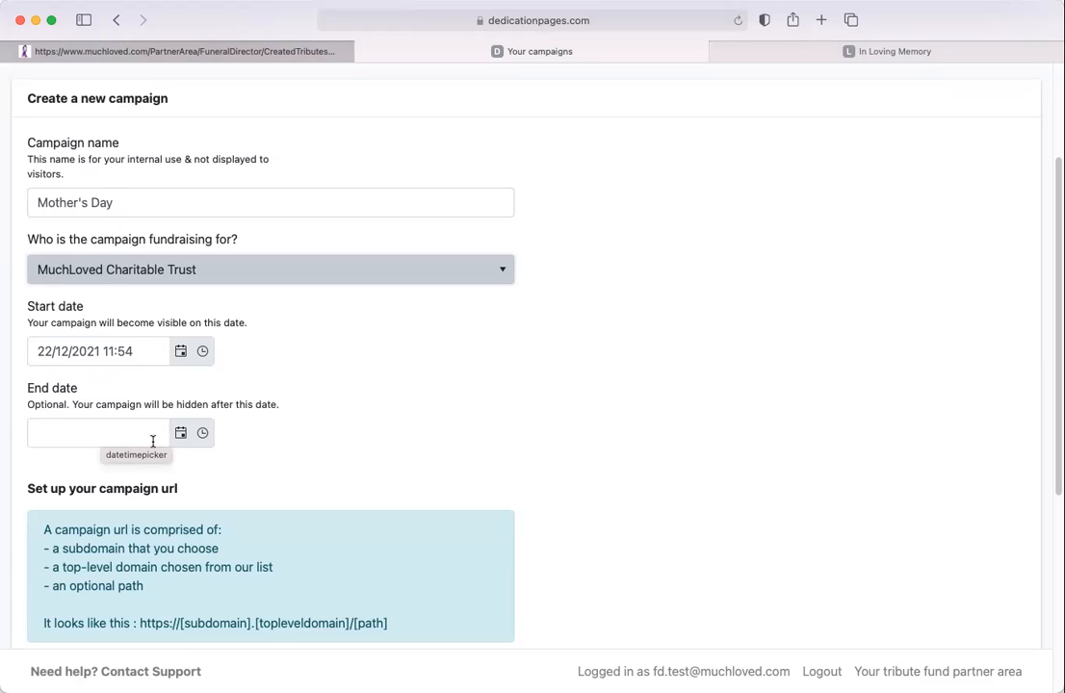
scroll(291, 482, down, 1)
scroll(292, 482, down, 6)
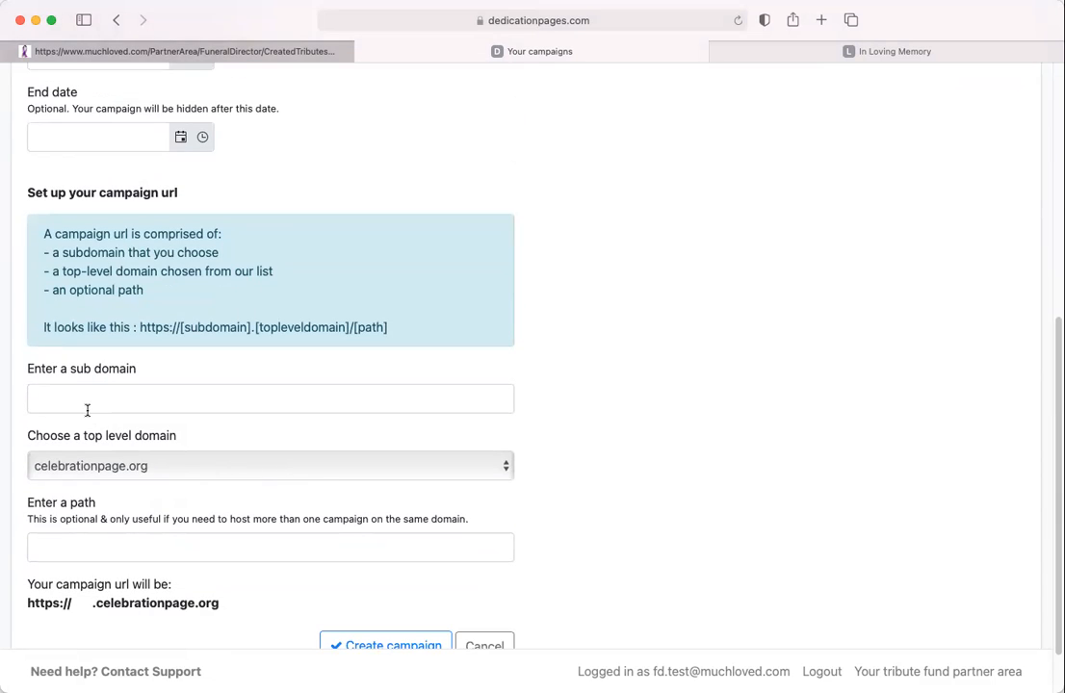
click(73, 400)
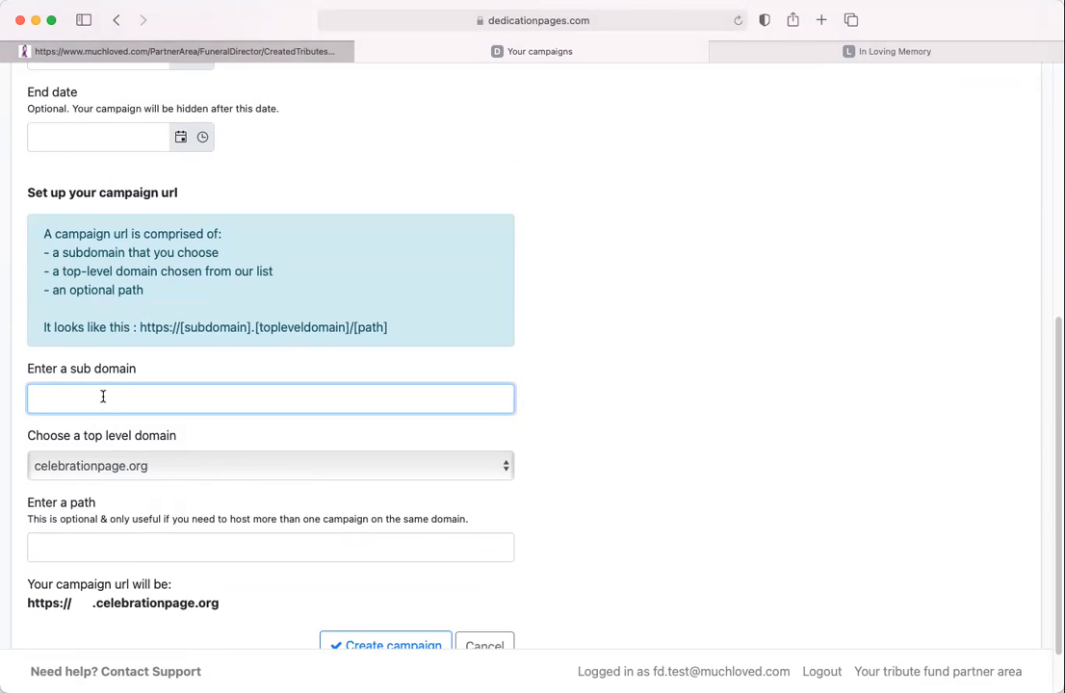
text(Afuner)
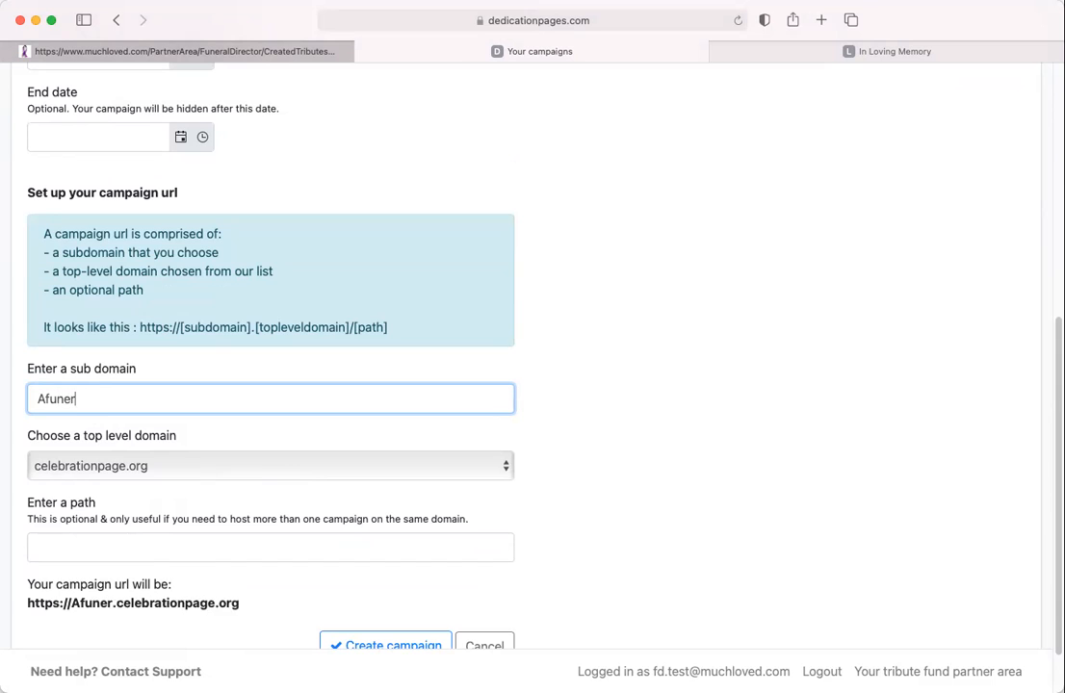
text(aldirector)
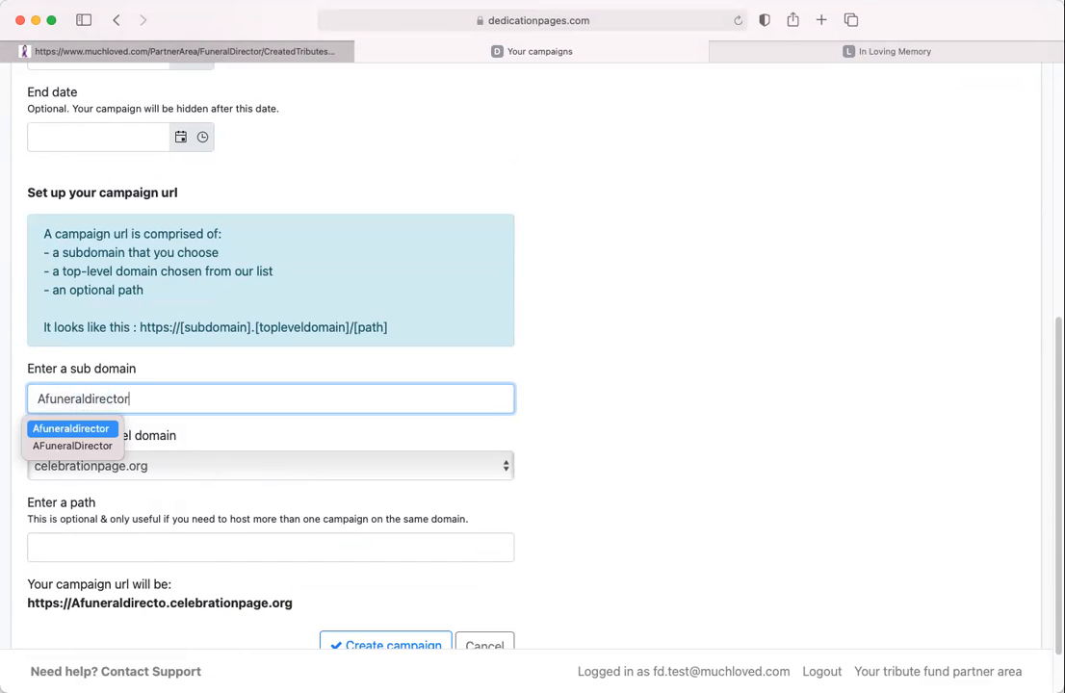
click(73, 430)
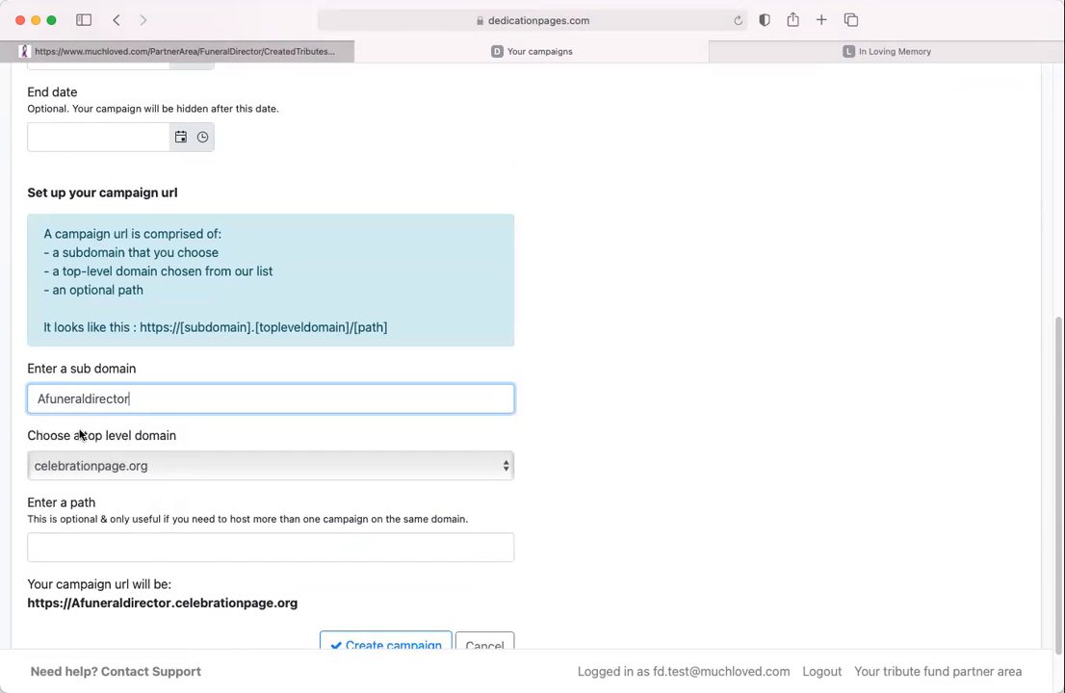
click(125, 470)
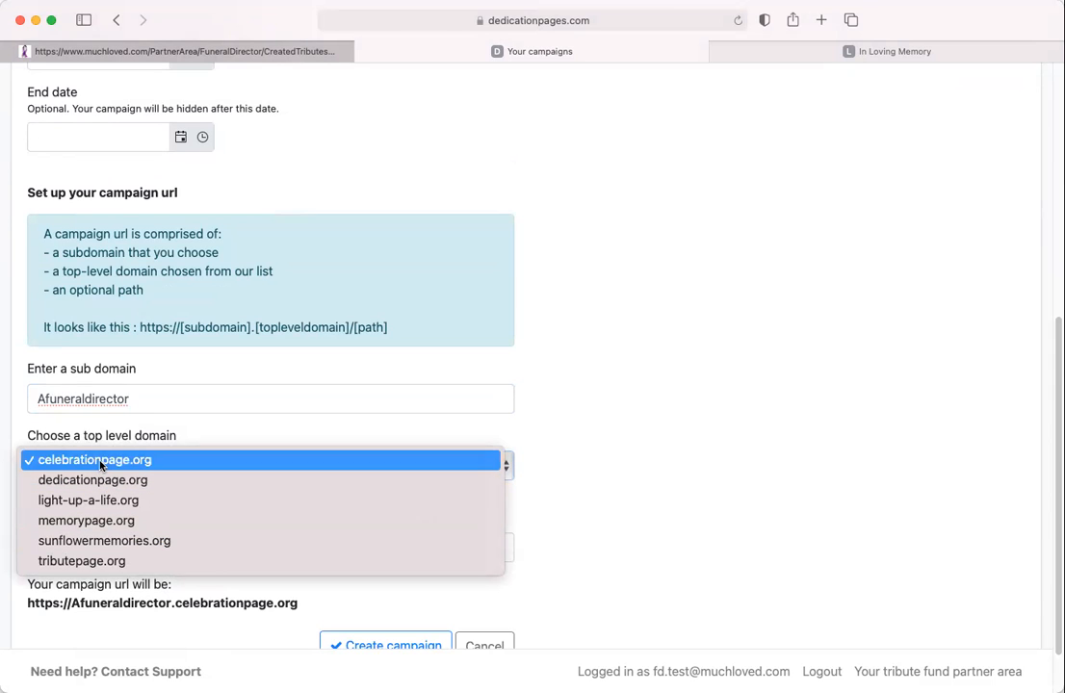
click(101, 466)
Add the path "mothersday2022" to the campaign URL and create the campaign.
click(63, 547)
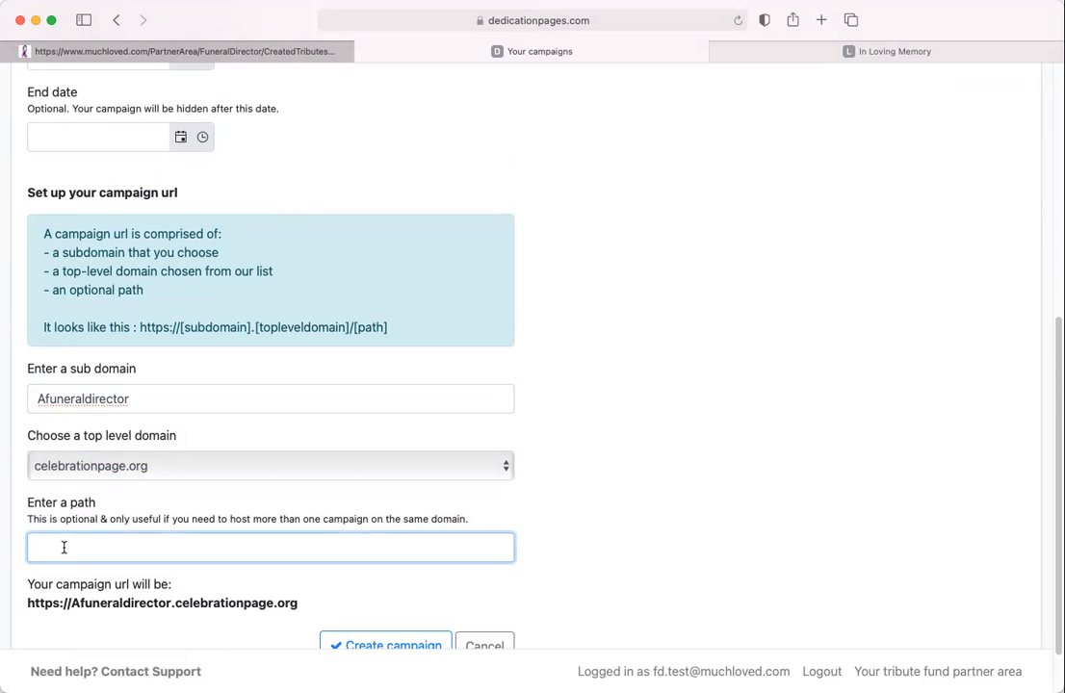
text(mother)
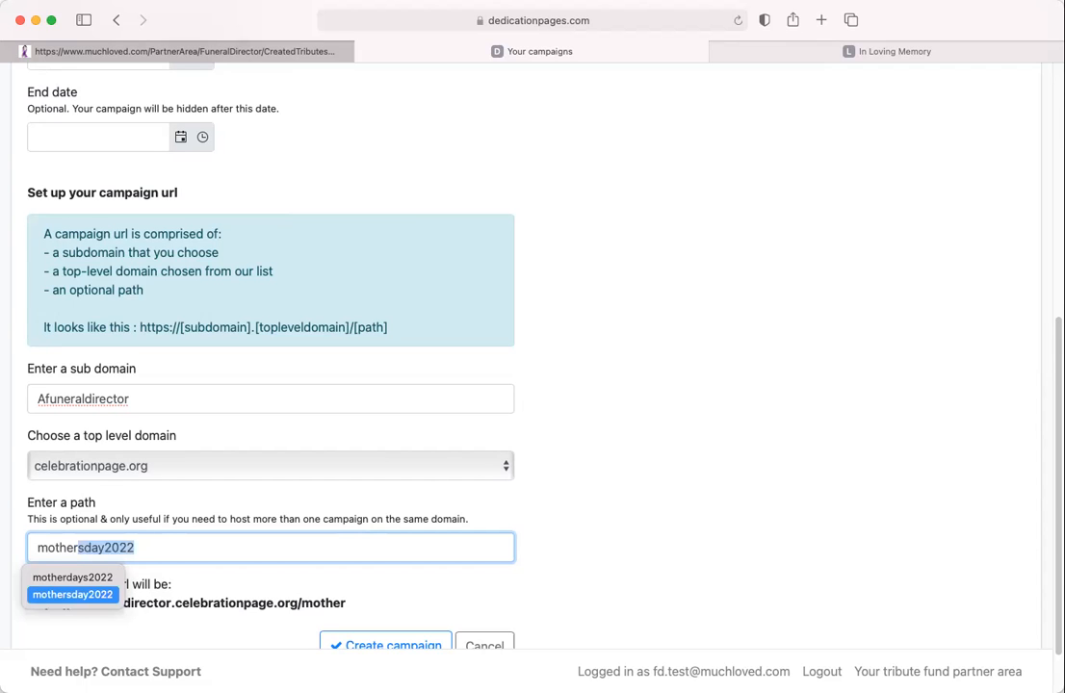
key(Return)
scroll(353, 544, down, 1)
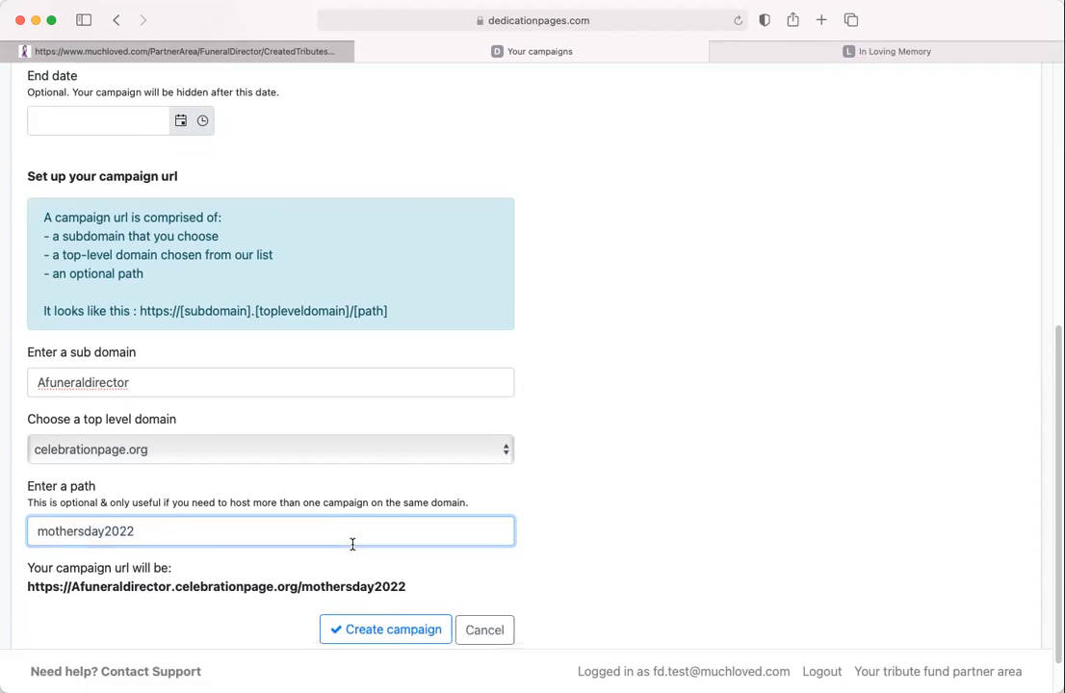
click(397, 635)
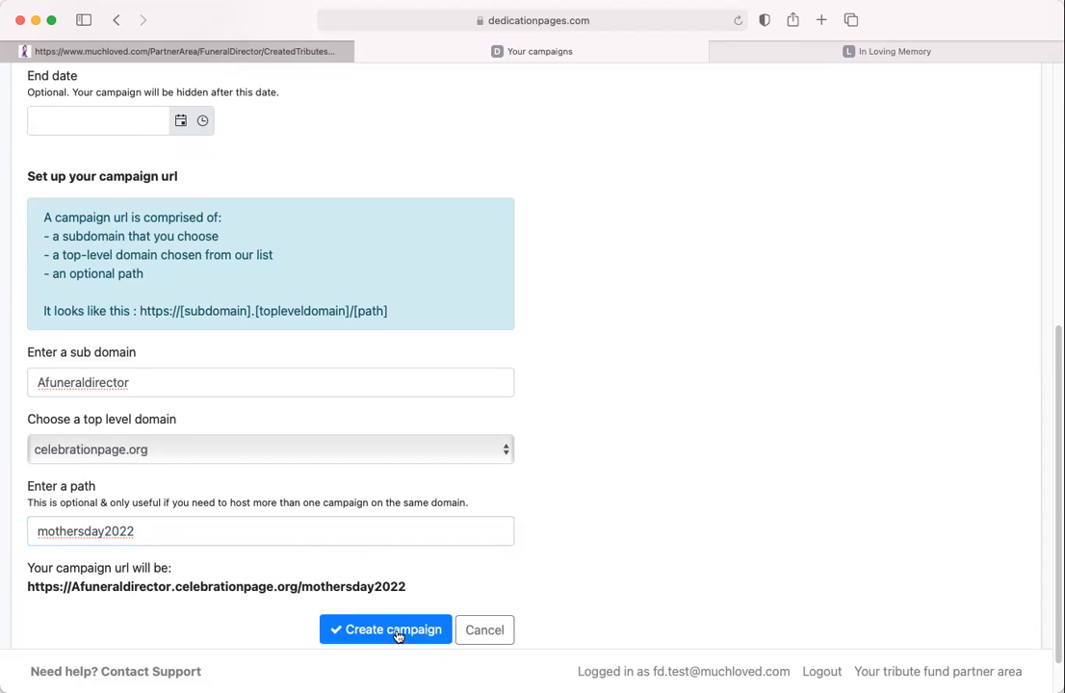
click(397, 630)
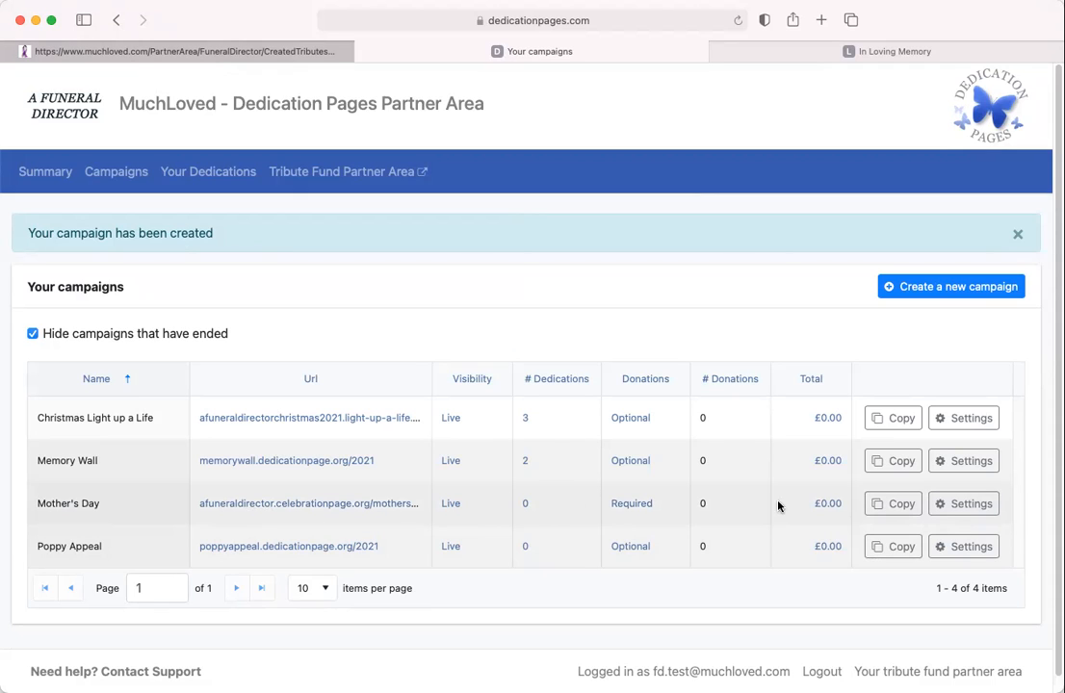
Open the Mother's Day campaign's page design settings and bring up the campaign template choices.
click(956, 511)
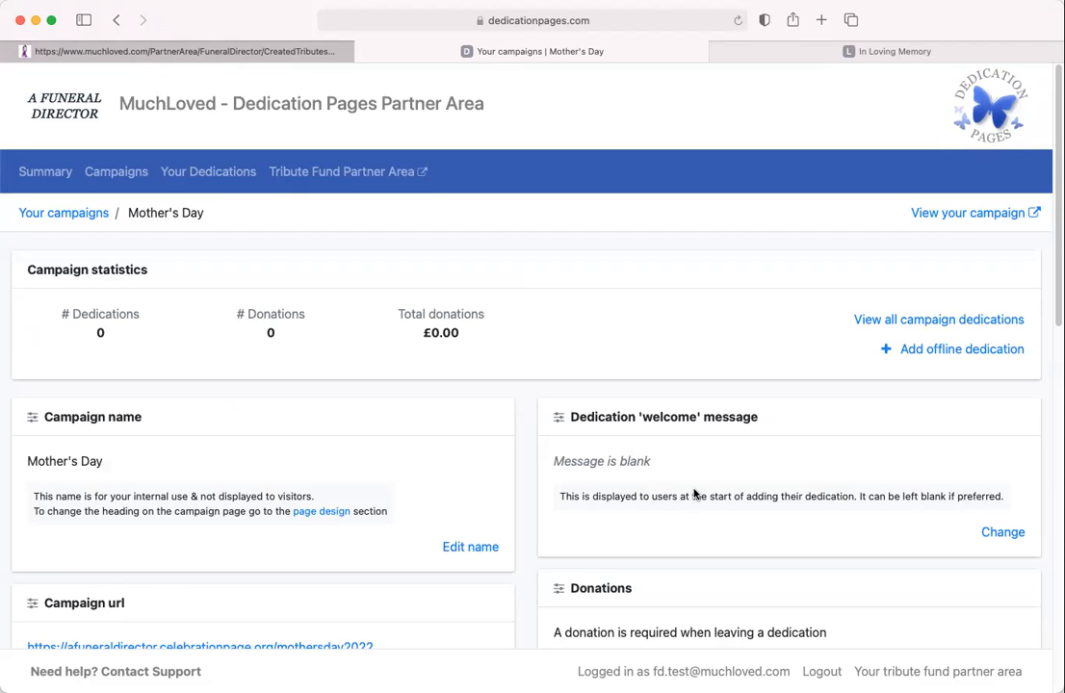
scroll(737, 532, down, 5)
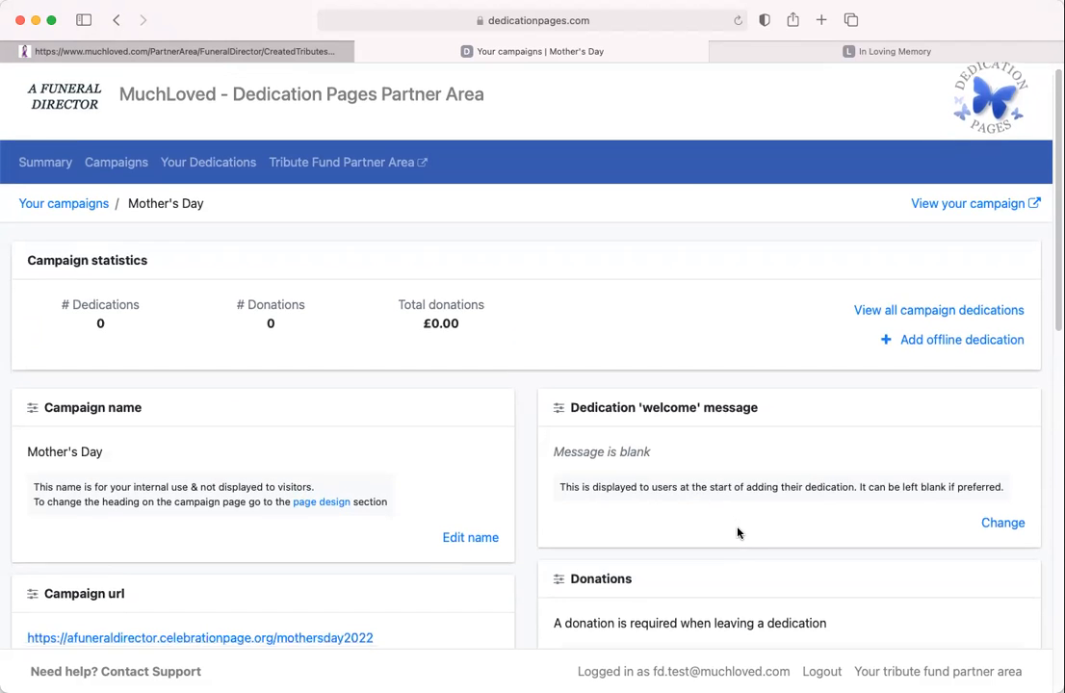
scroll(738, 533, down, 8)
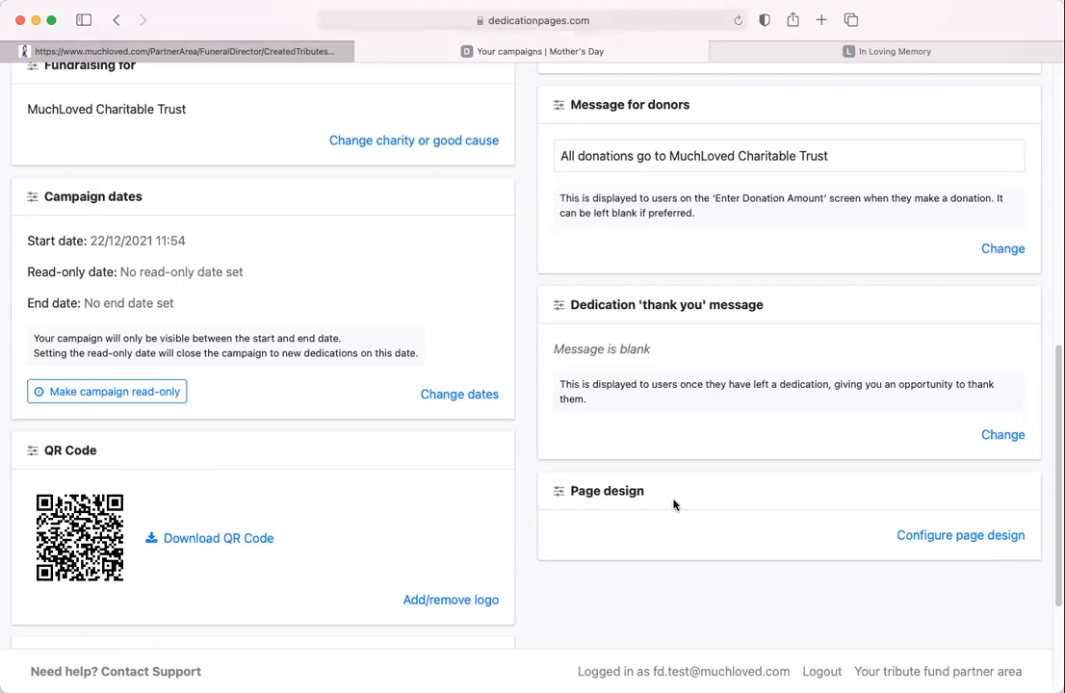
click(919, 541)
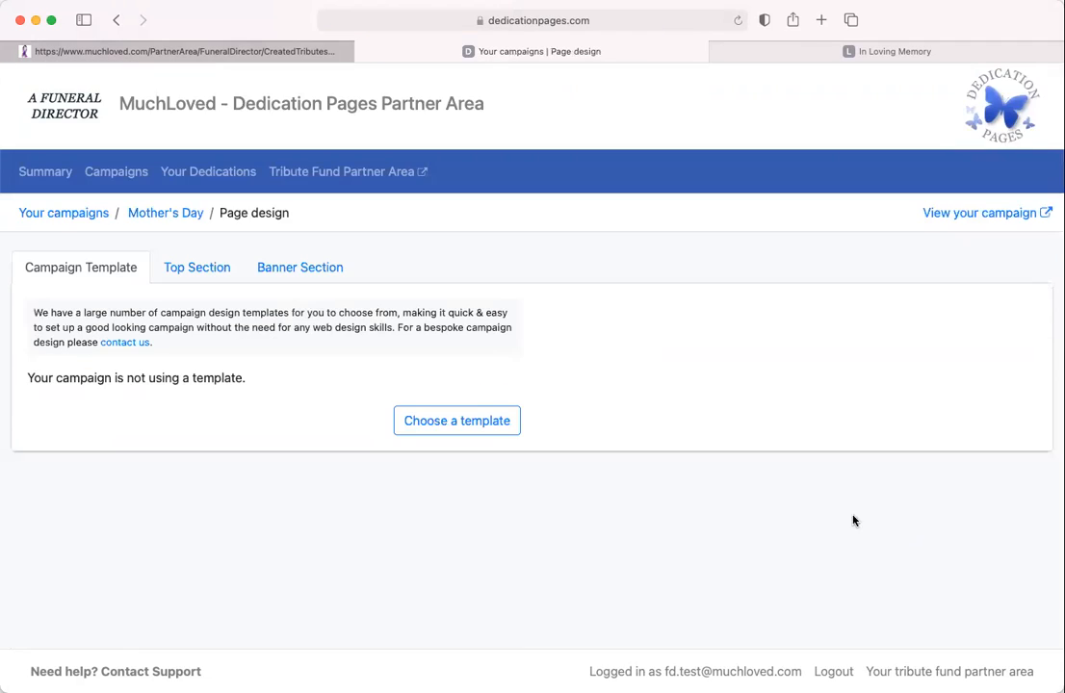
click(424, 429)
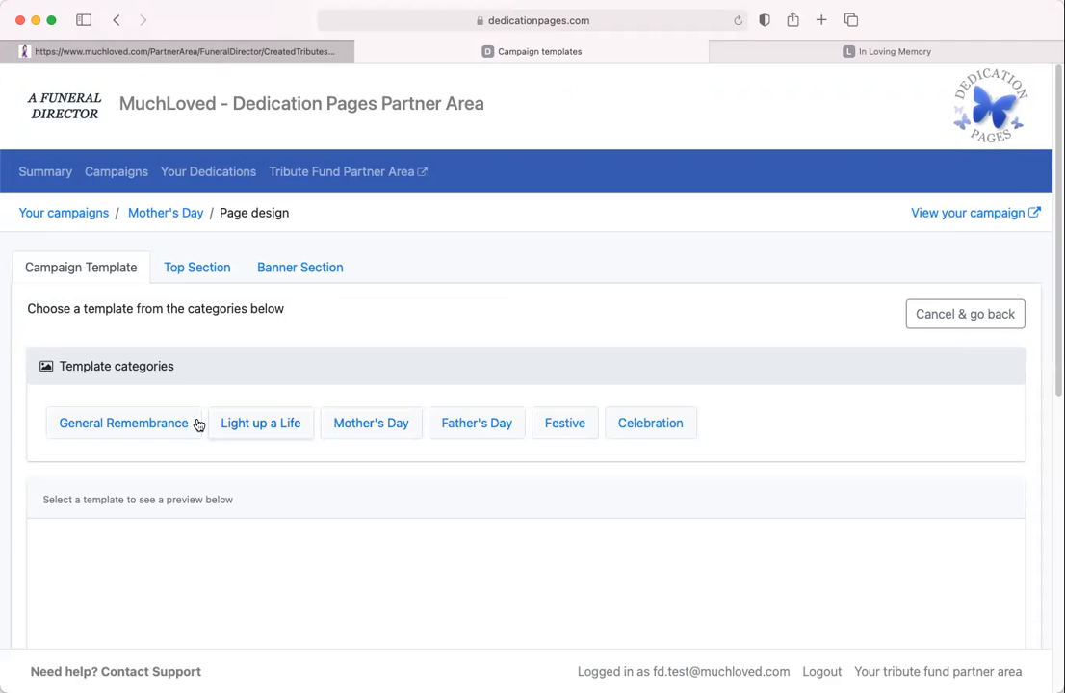
Look through the templates offered in the General Remembrance and Light up a Life categories.
click(128, 428)
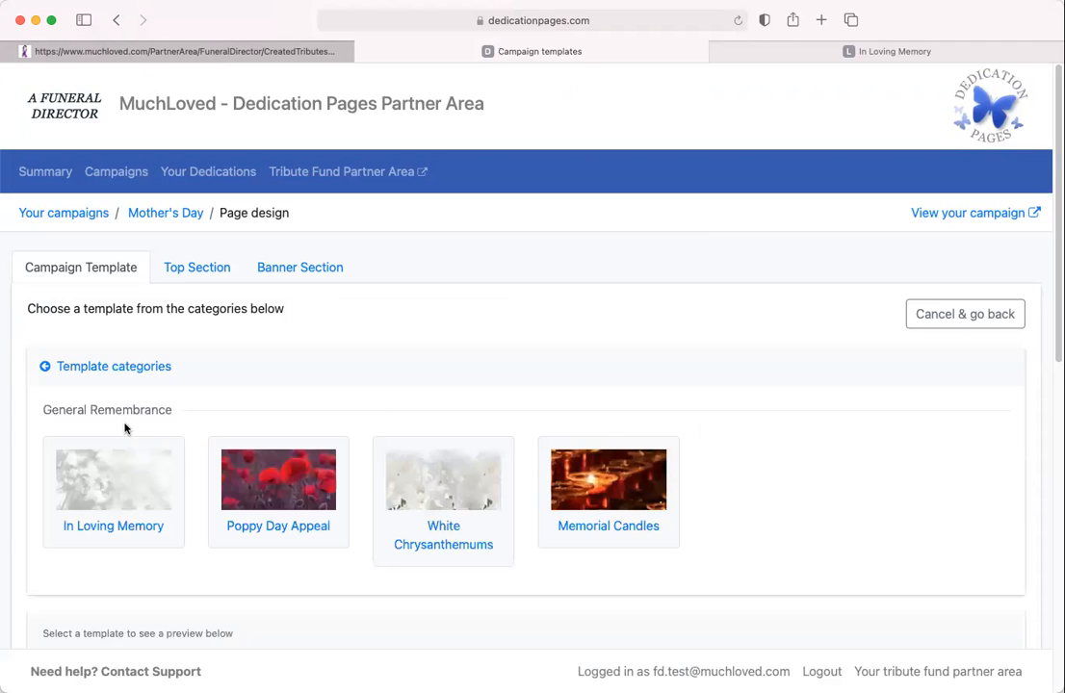
click(45, 368)
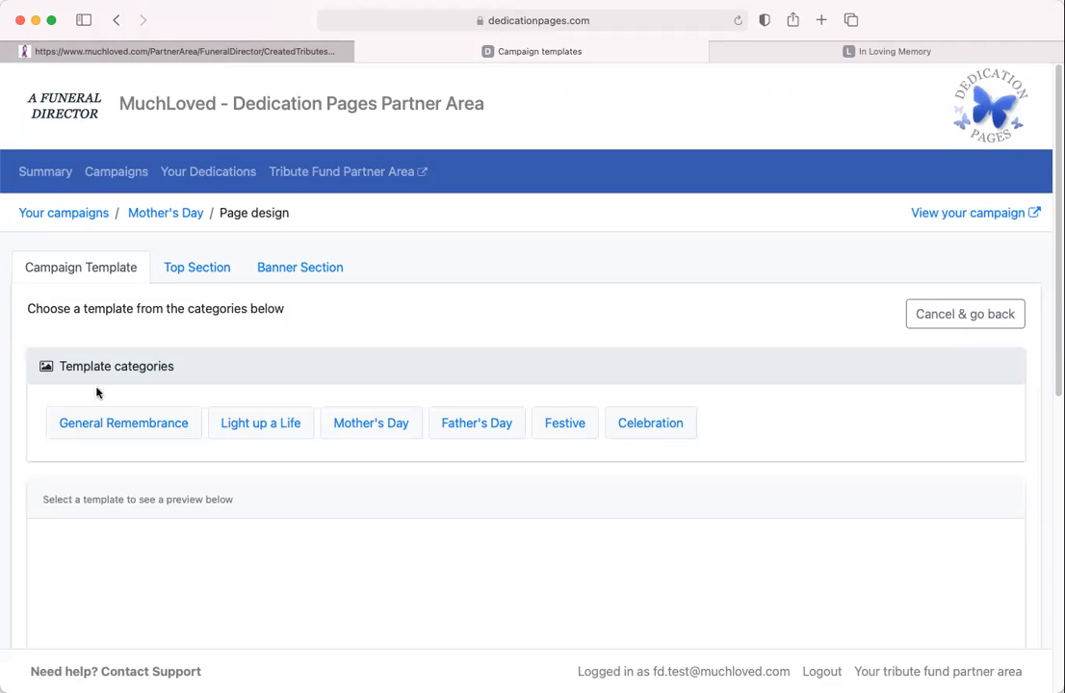
click(261, 426)
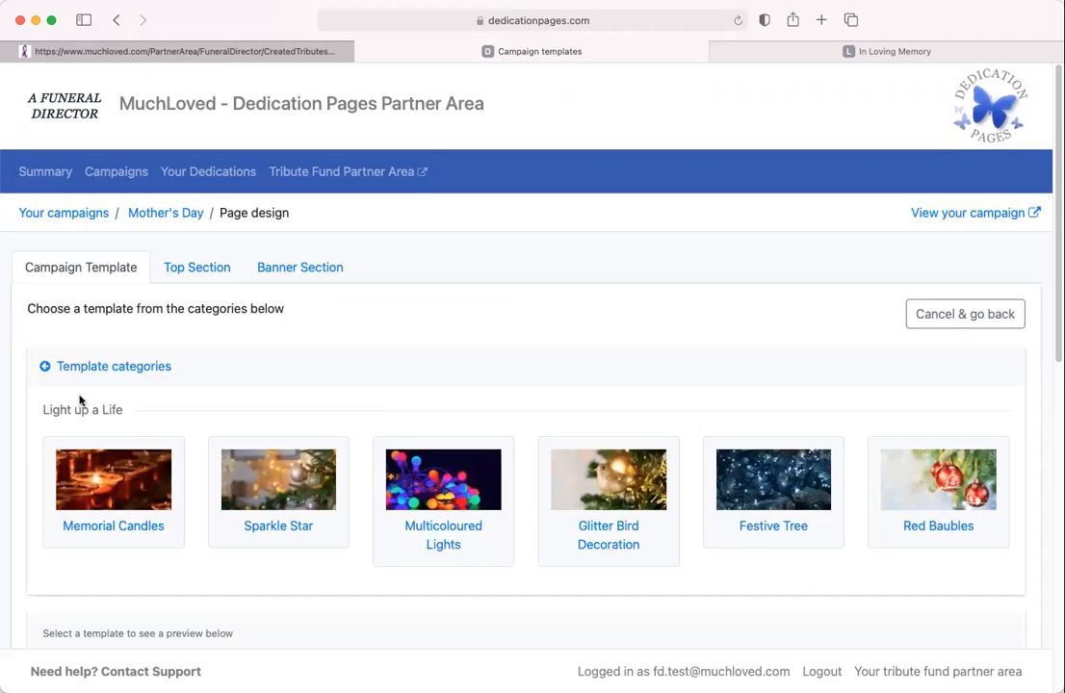
click(43, 371)
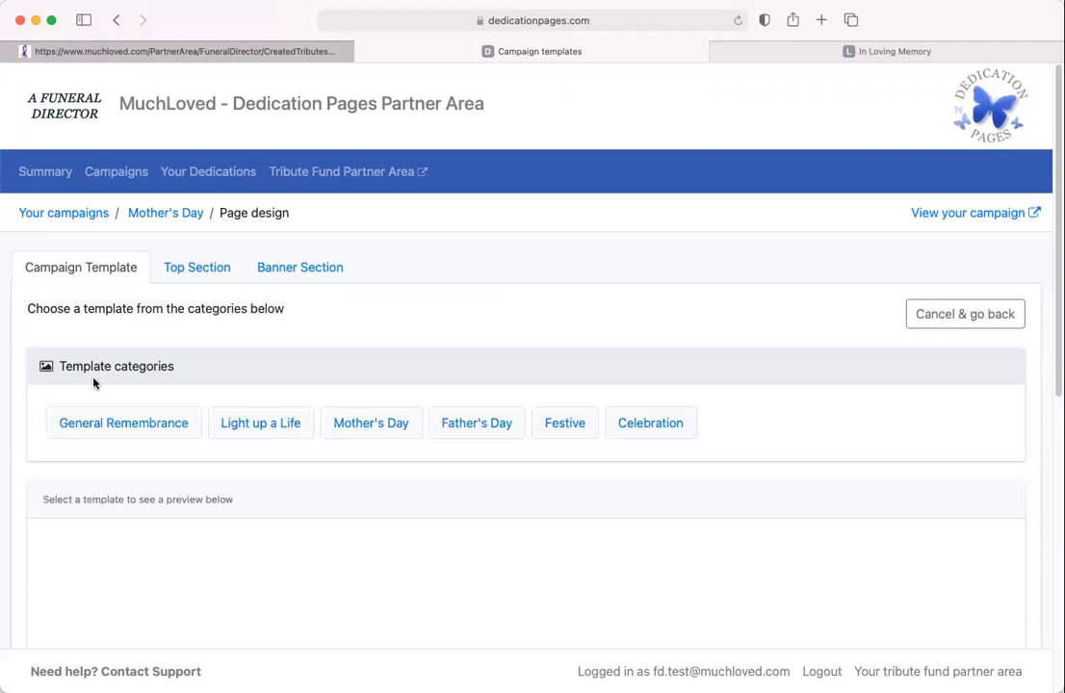
Preview the Pink Daisy Meadow template from the Mother's Day category and apply it to the campaign.
click(382, 431)
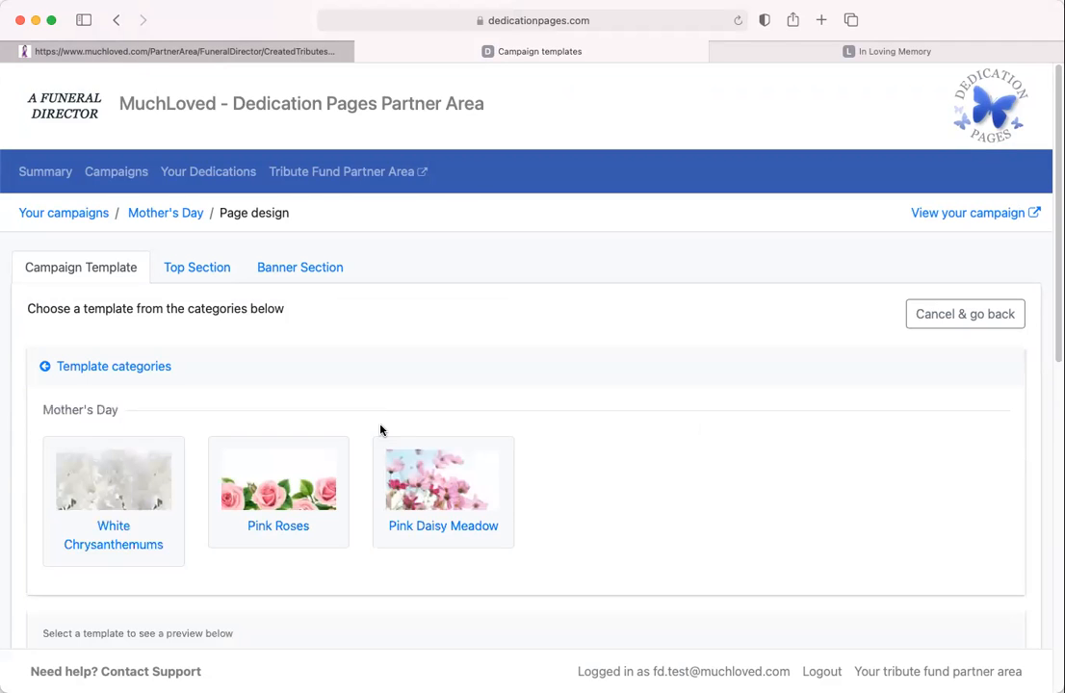
click(434, 496)
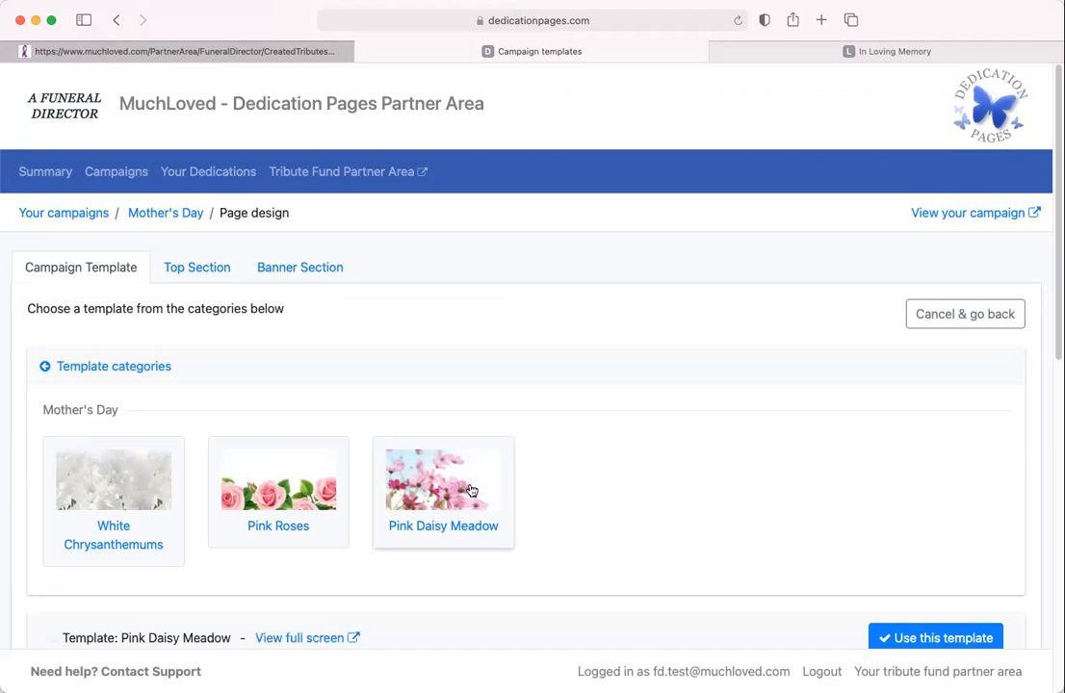
scroll(761, 513, down, 4)
scroll(761, 513, down, 5)
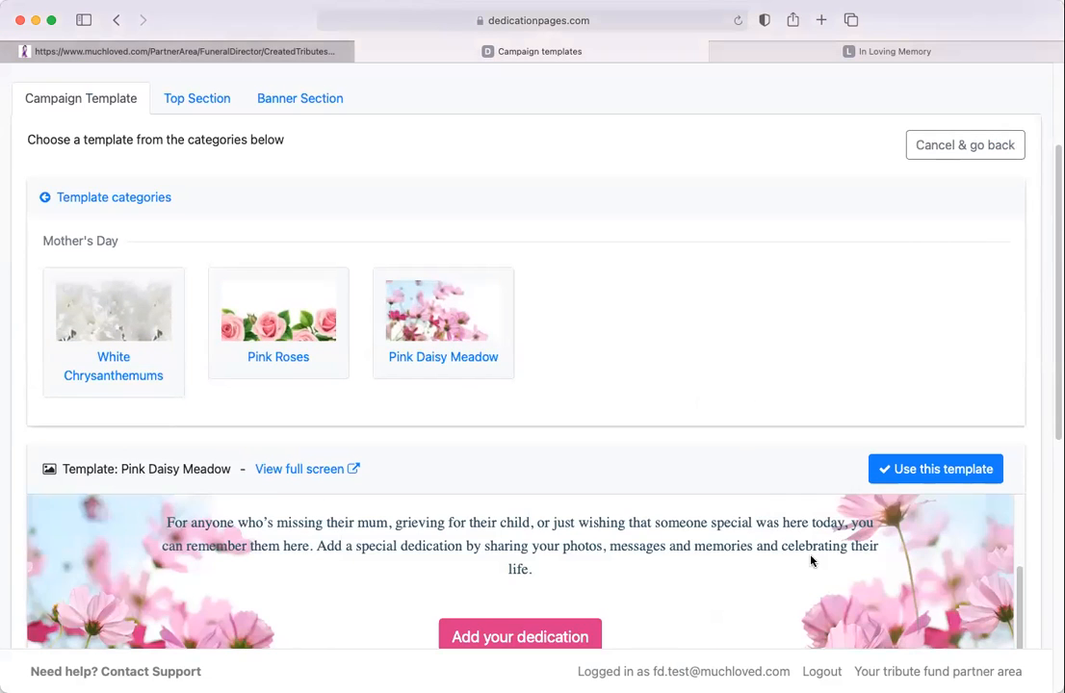
scroll(830, 633, down, 2)
scroll(799, 596, up, 6)
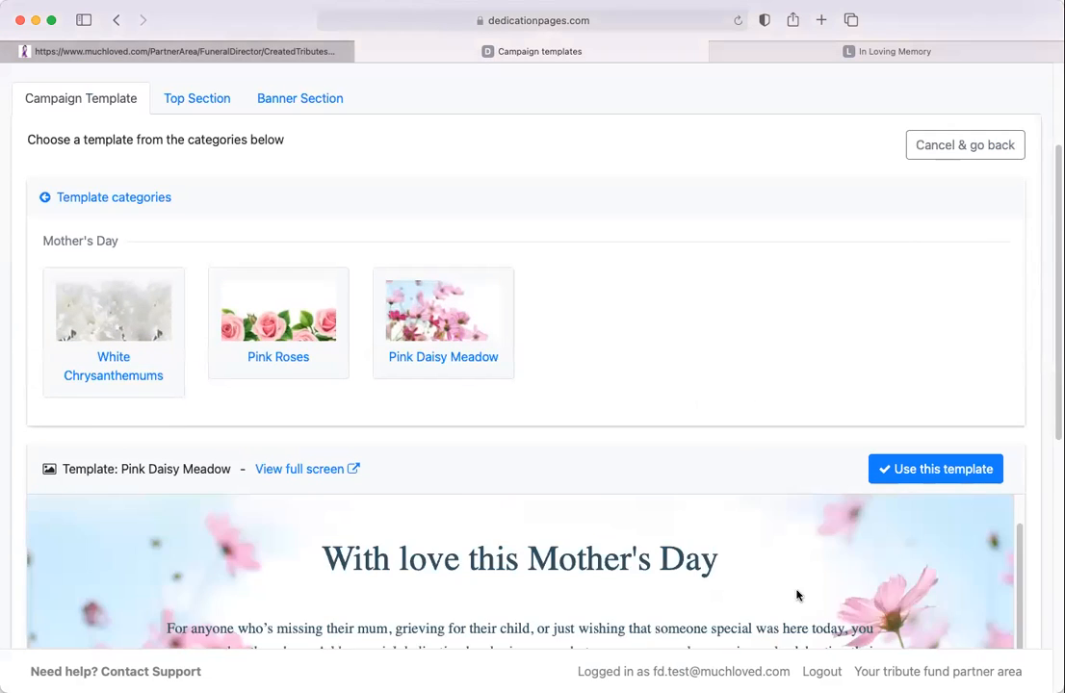
click(923, 476)
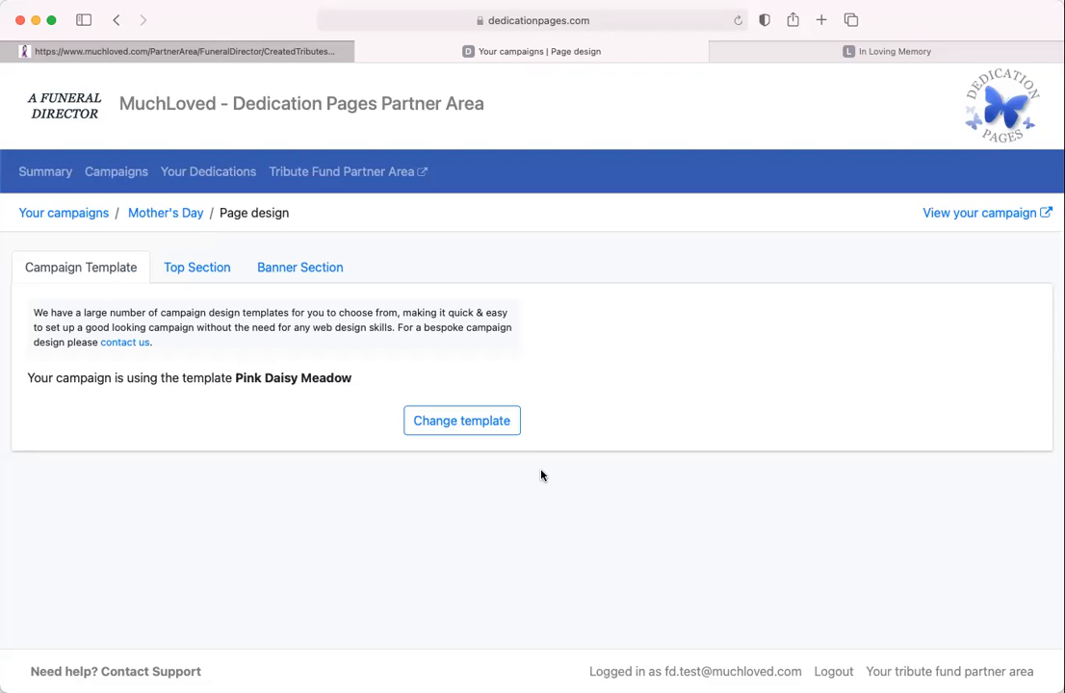
Upload "Screenshot 2021-12-21 at 14.38.13.png" as the logo for the campaign page's top section.
click(195, 273)
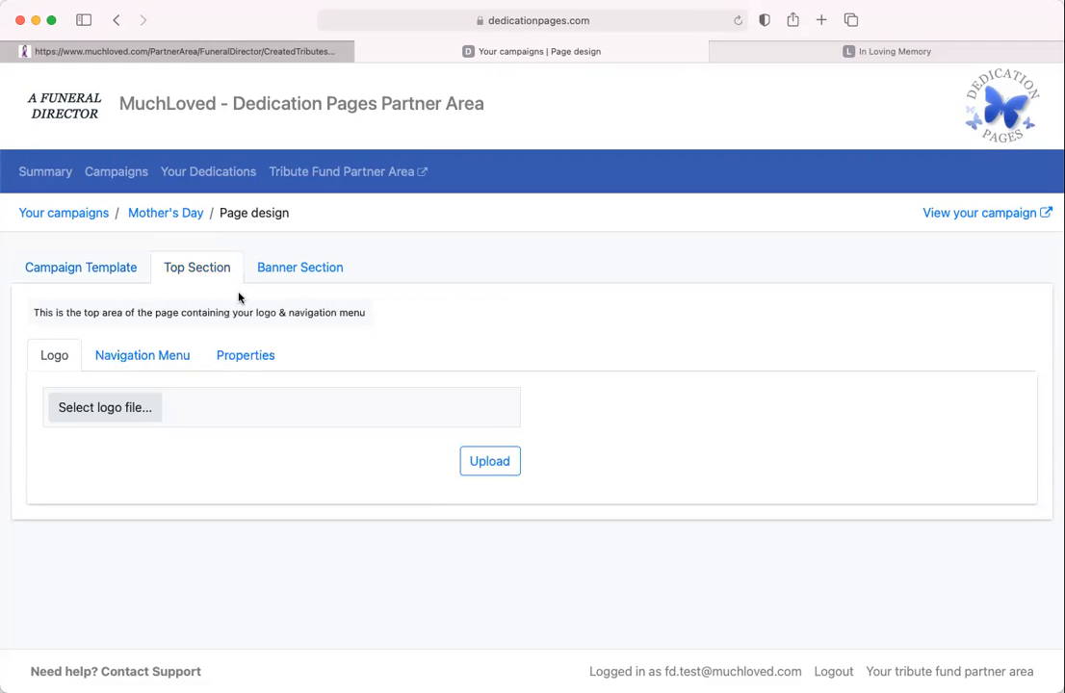
click(86, 409)
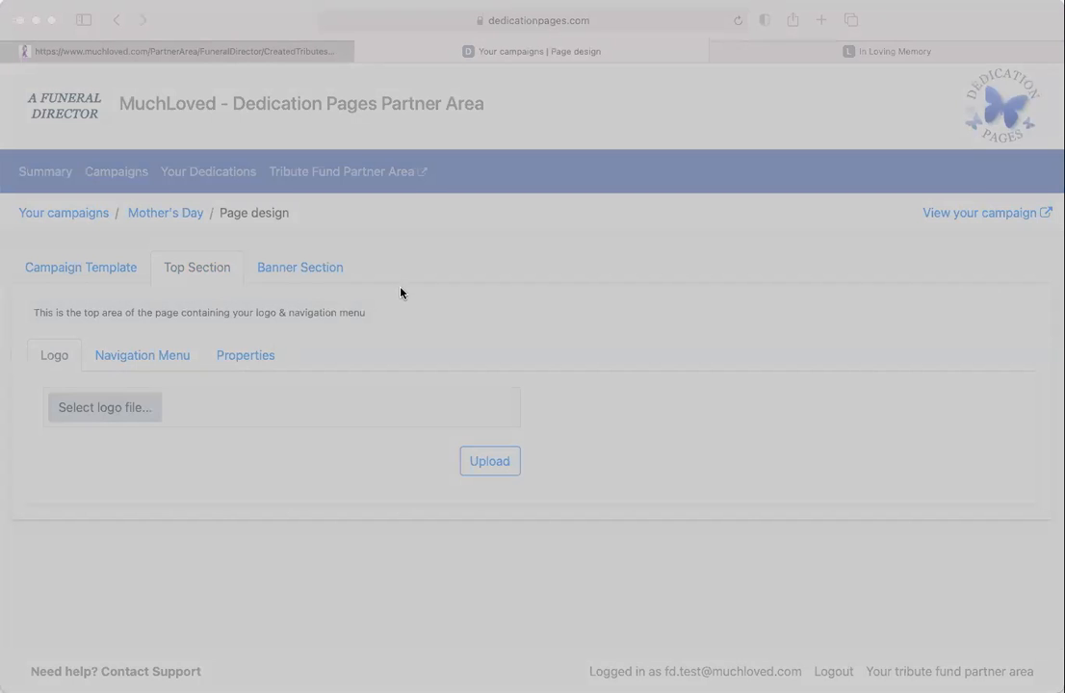
click(801, 504)
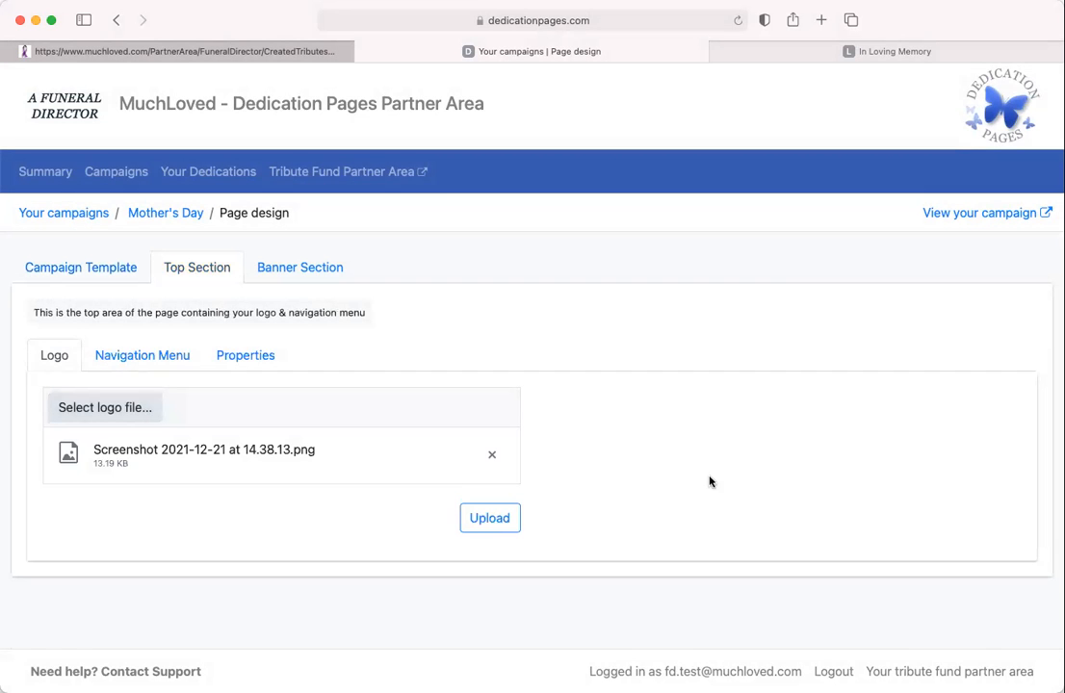
click(490, 520)
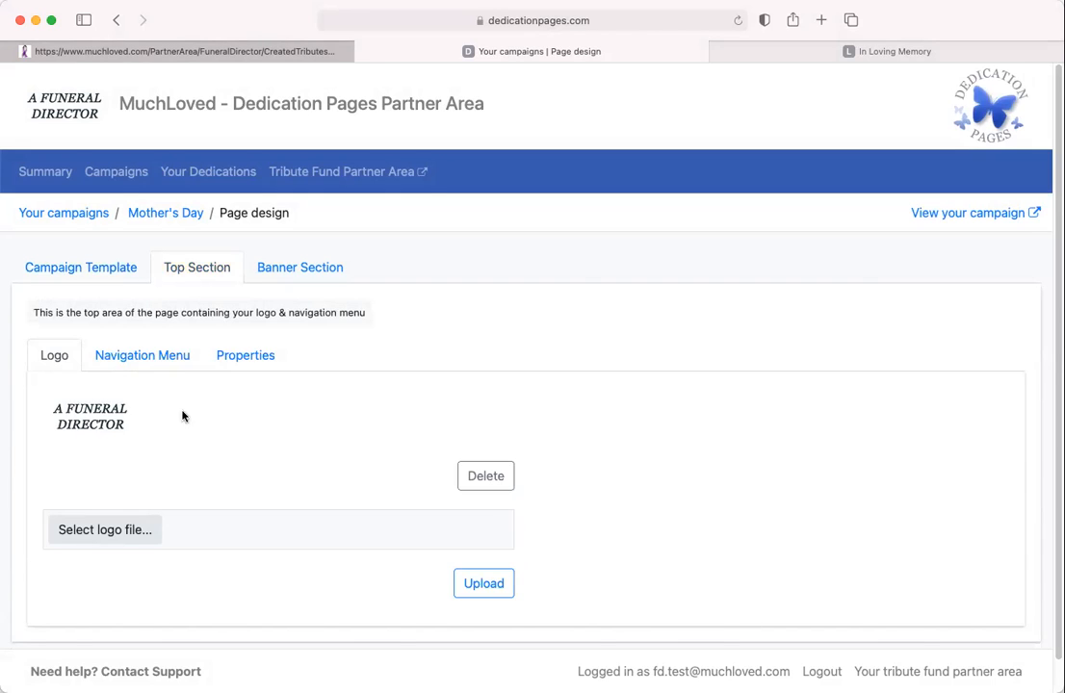
click(144, 358)
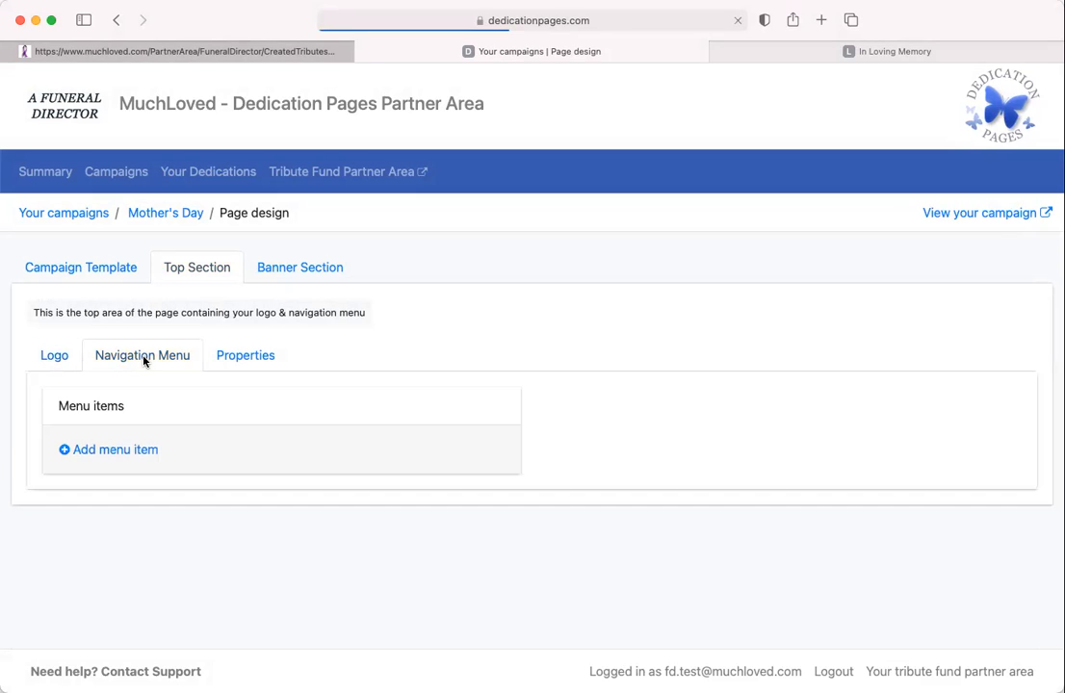
click(102, 449)
click(85, 484)
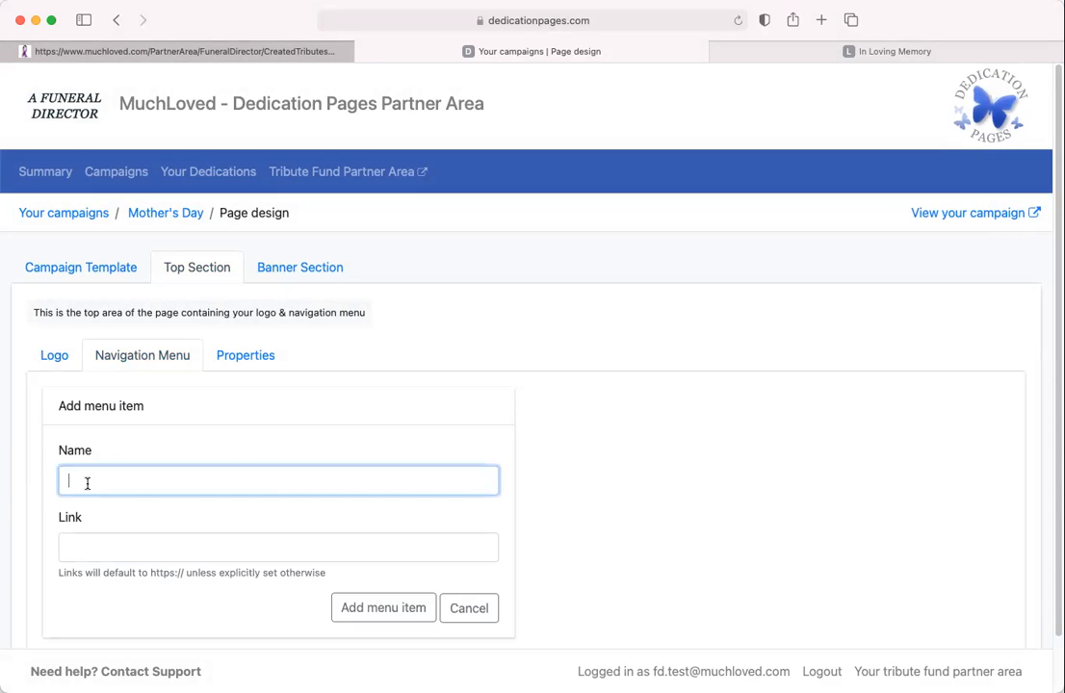
text(A Funeral Director)
click(91, 551)
text(www)
text(.muchlo)
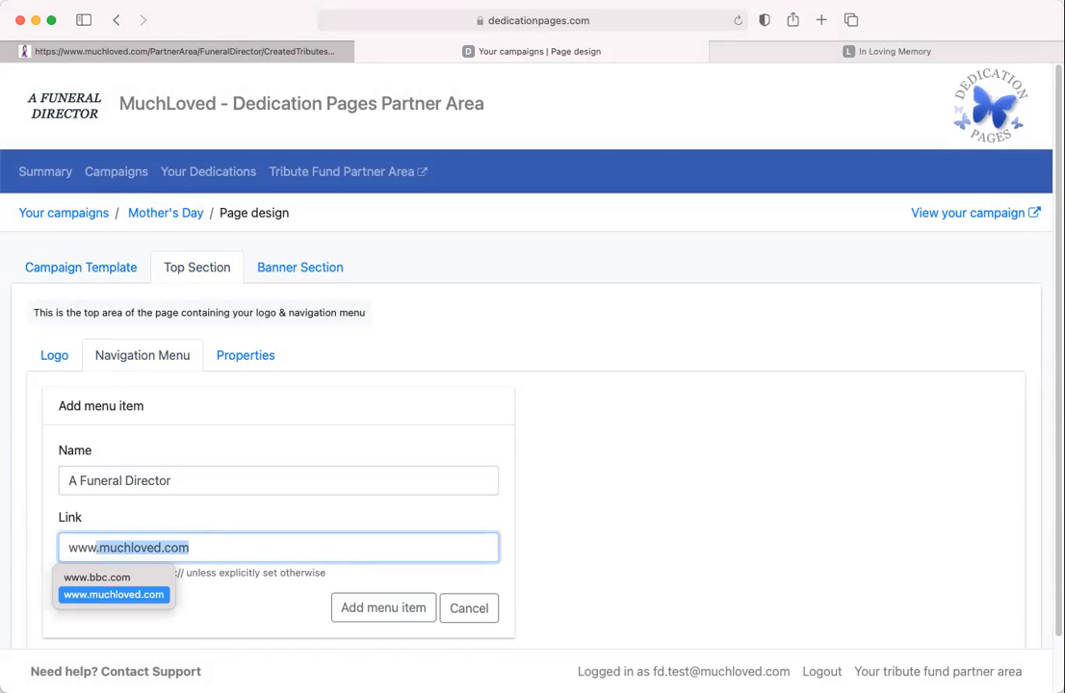
text(ved.com)
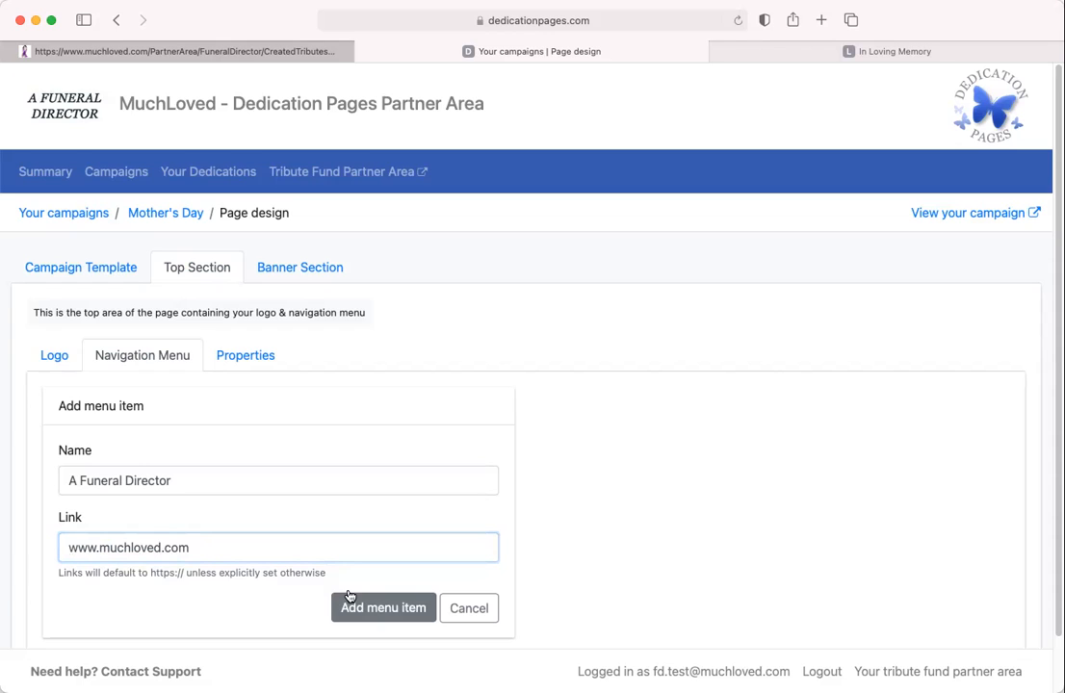
click(375, 610)
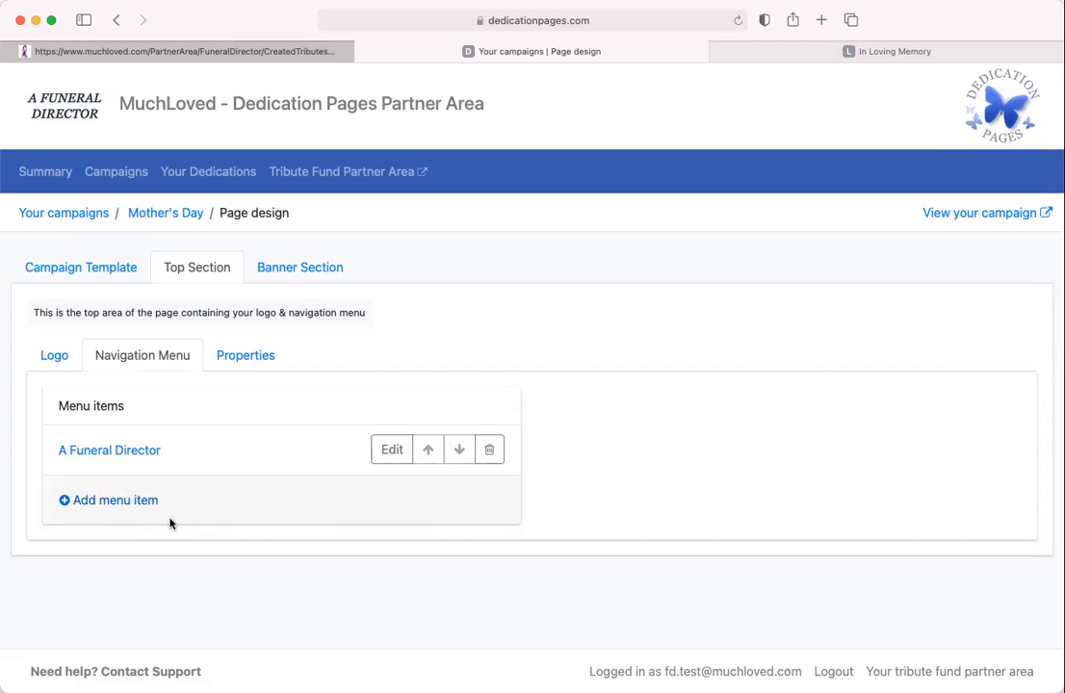
Change the banner section's heading to "Let's celebrate mothers".
click(285, 273)
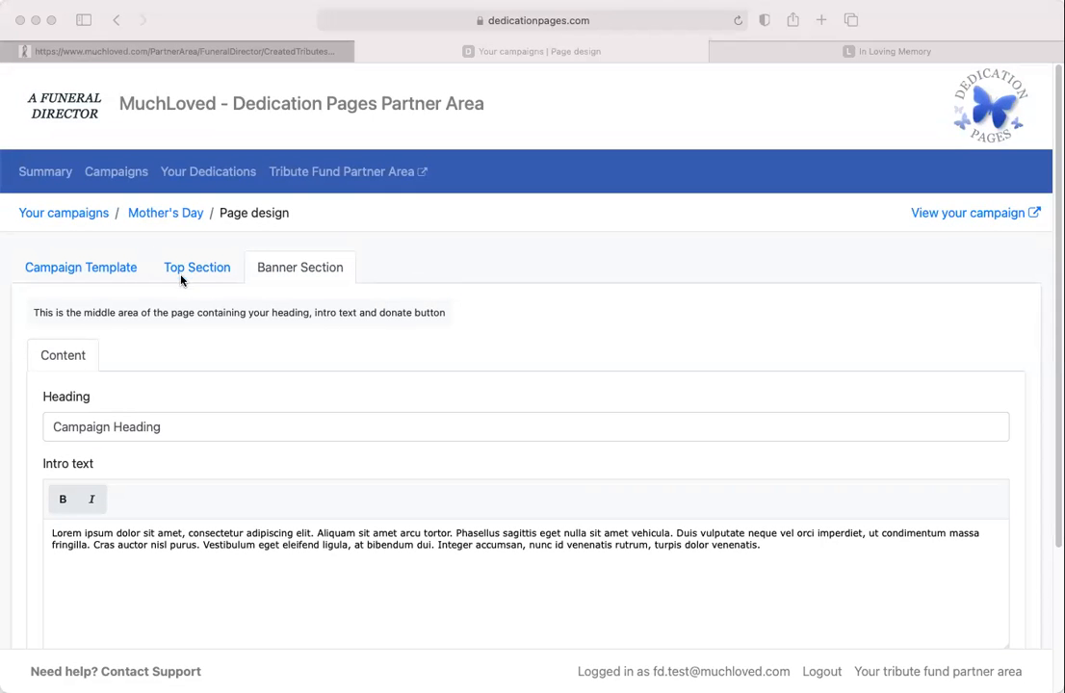
click(19, 427)
drag(163, 429, 35, 430)
key(BackSpace)
text(Let’s celebrate mothers)
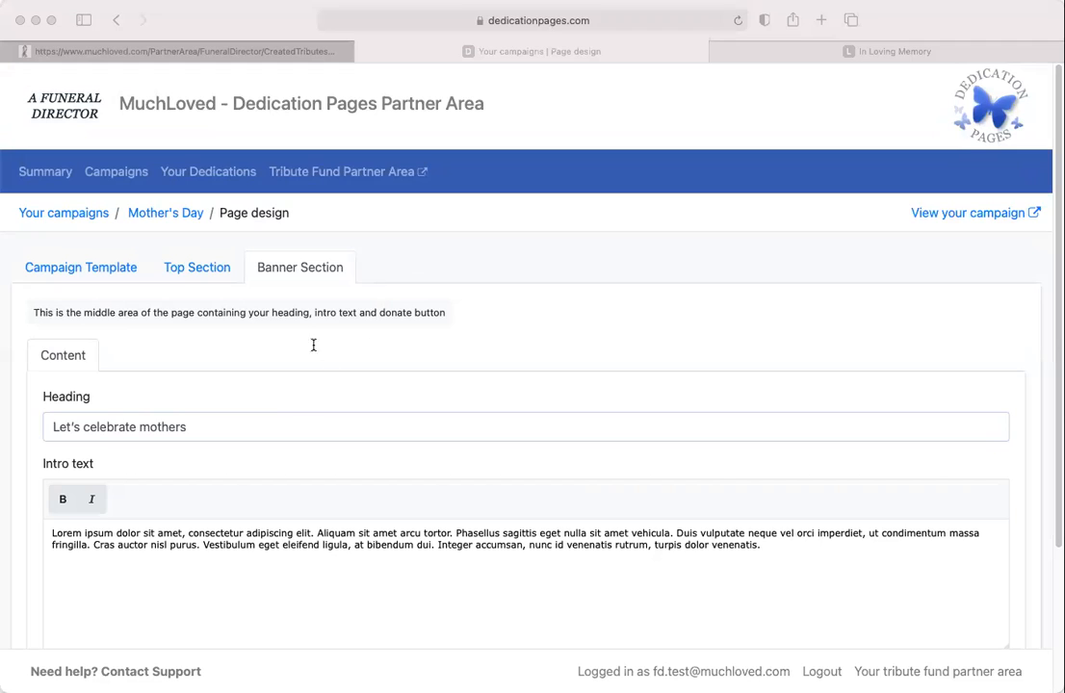
Replace the banner intro text with "This Mother's Day, join us to pay tribute to the fantastic mothers, grandmothers and female figures in our lives".
click(48, 540)
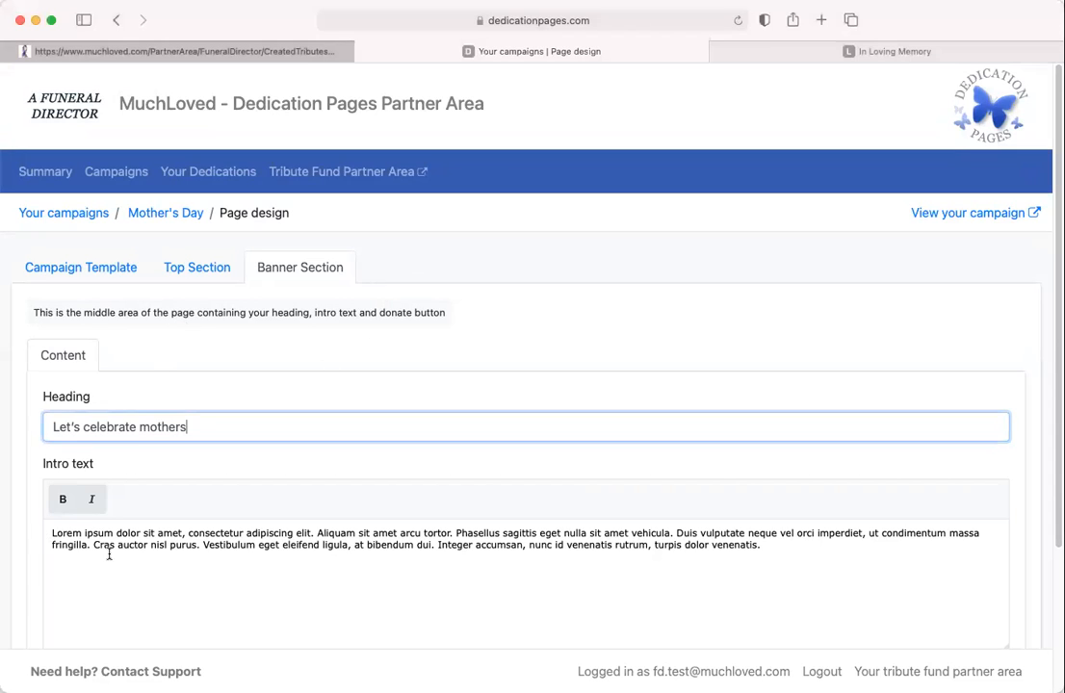
drag(770, 545, 27, 531)
key(BackSpace)
text(This Mother’s Day, join us to pay tribute to the fantastic mothers, grandmothers and female figures in our lives)
Set the donate button text to "Celebrate here" and save the banner section changes.
scroll(27, 530, down, 4)
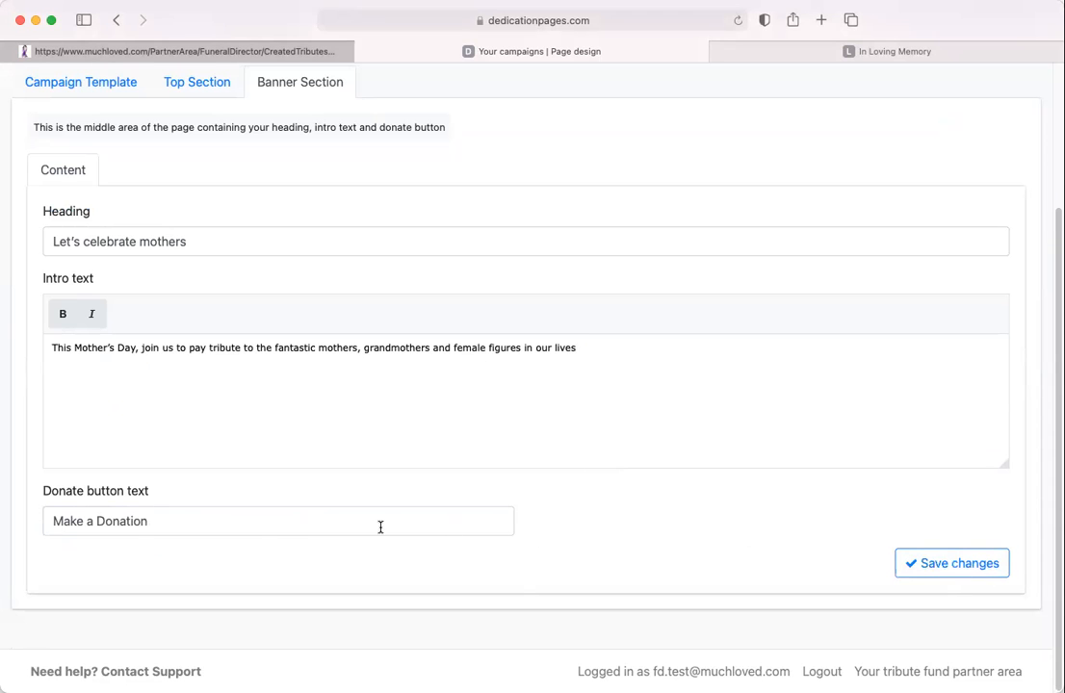
drag(152, 521, 12, 525)
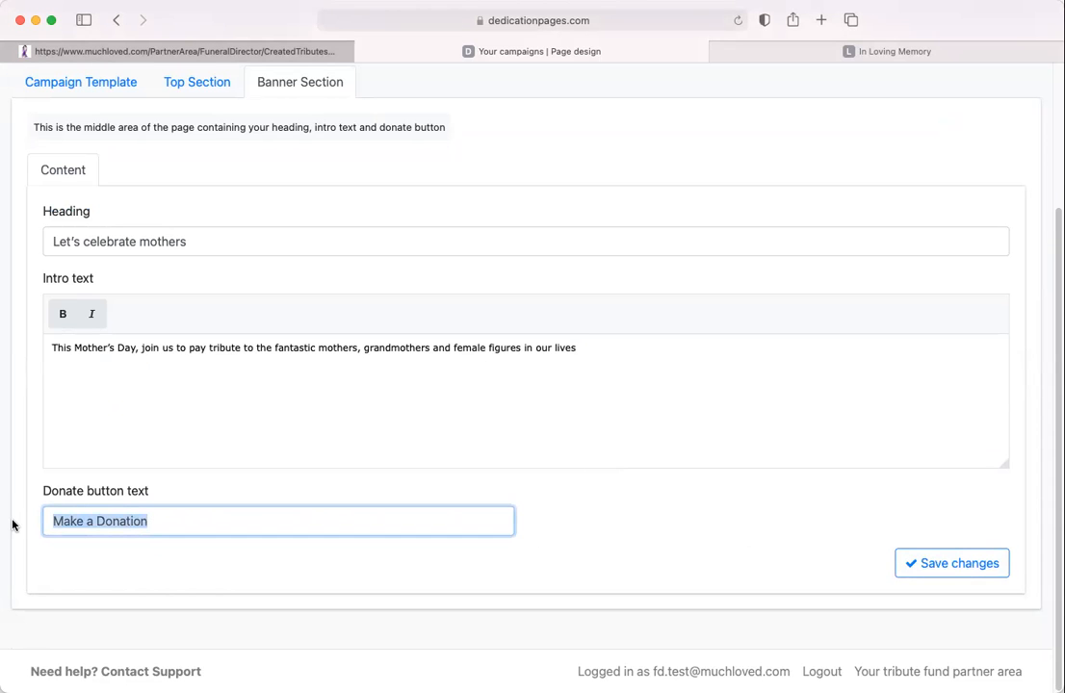
key(BackSpace)
text(Ceo)
key(BackSpace)
text(lebrate here)
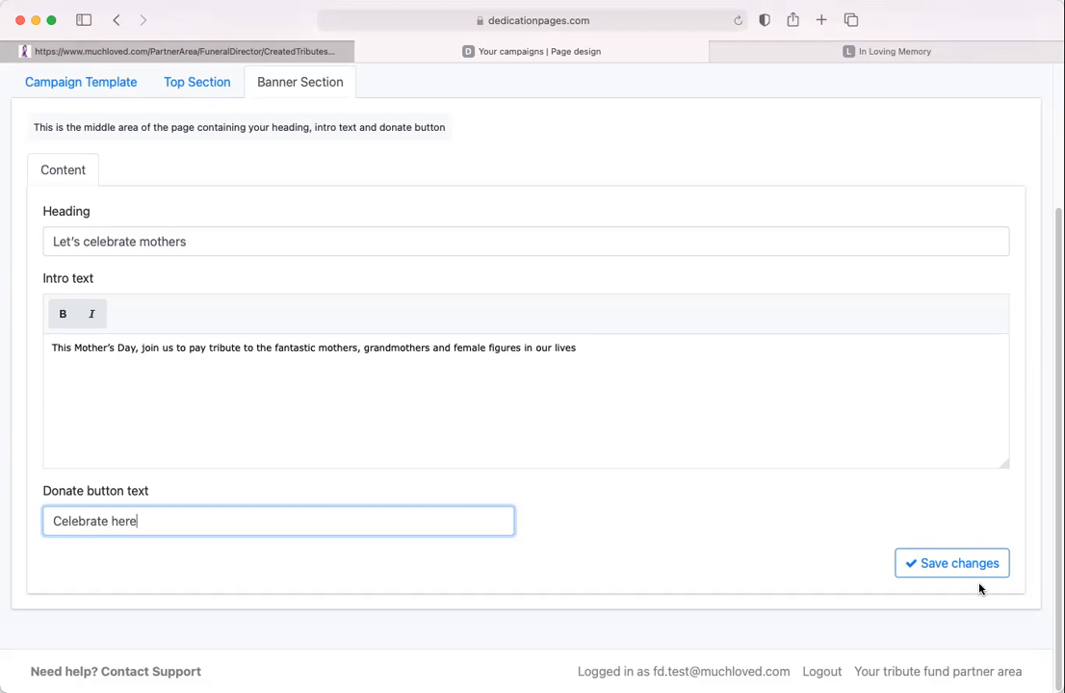
click(947, 564)
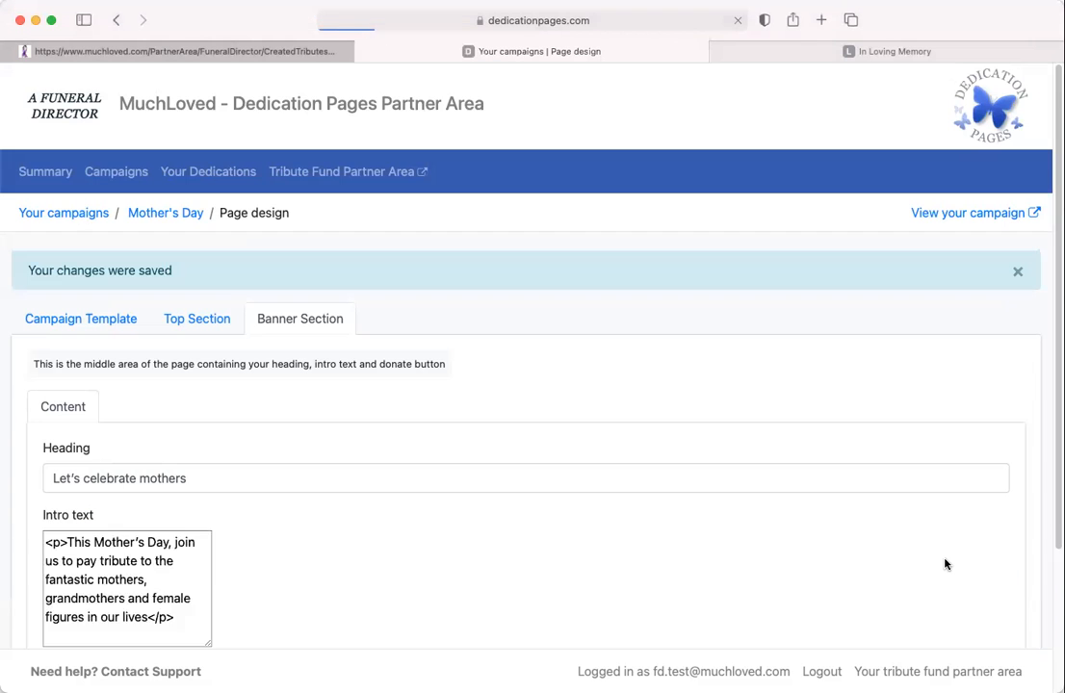
View the live Mother's Day campaign page and its dedication form, and return to the page design settings.
click(938, 215)
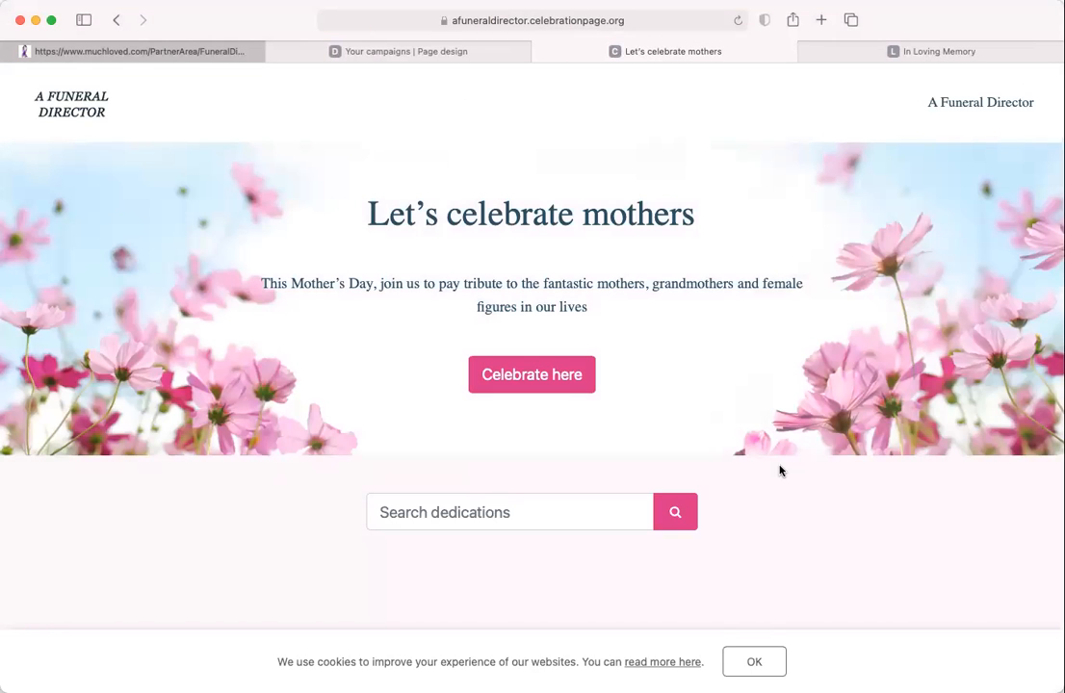
click(499, 378)
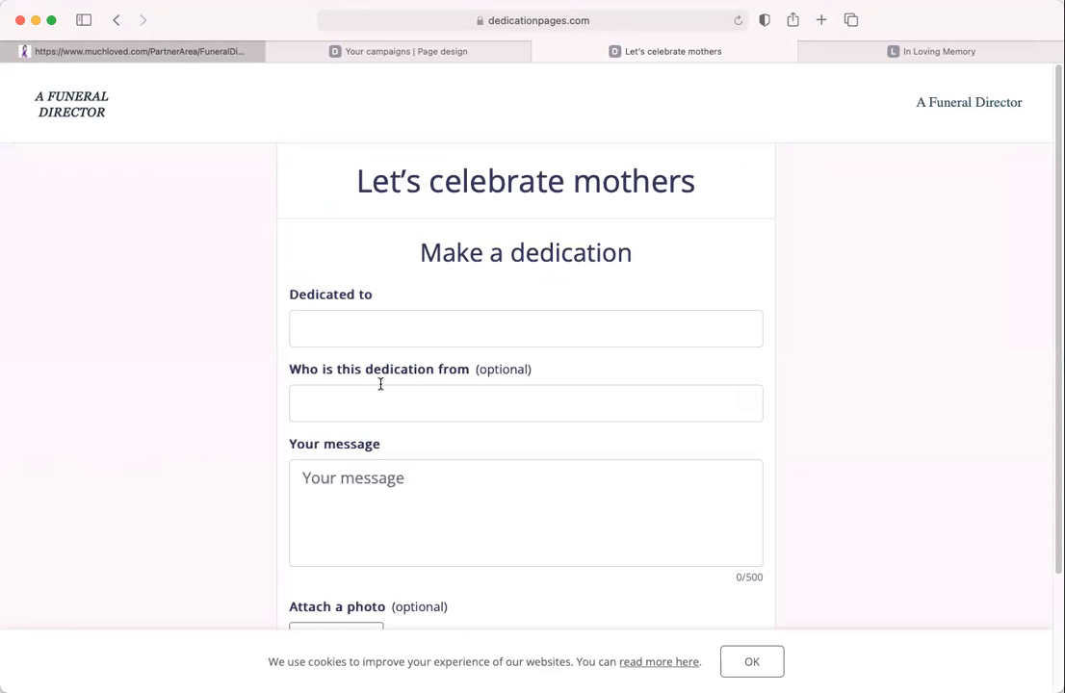
scroll(381, 493, down, 2)
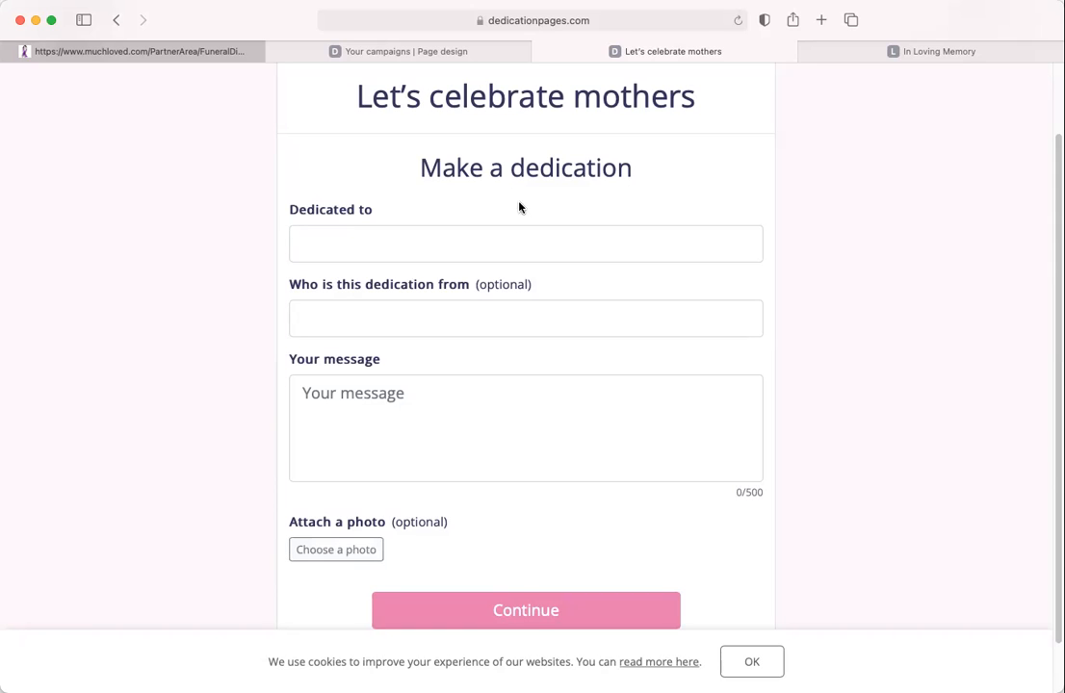
click(399, 54)
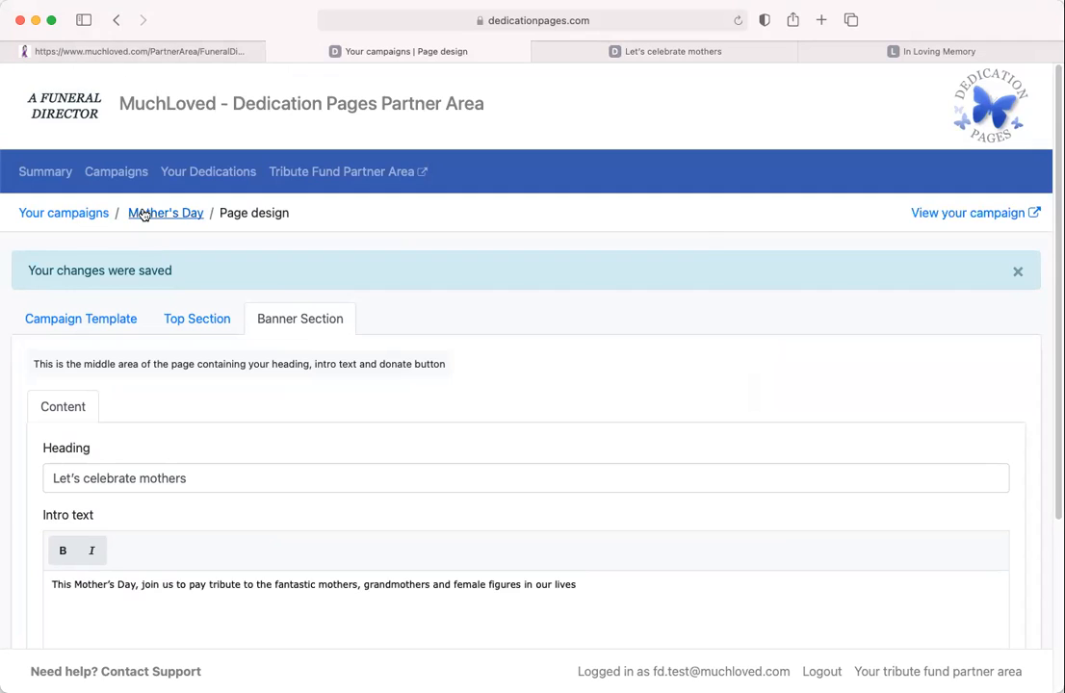
Look through the dedications on the example In Loving Memory page and return to the campaign's page design settings.
click(872, 60)
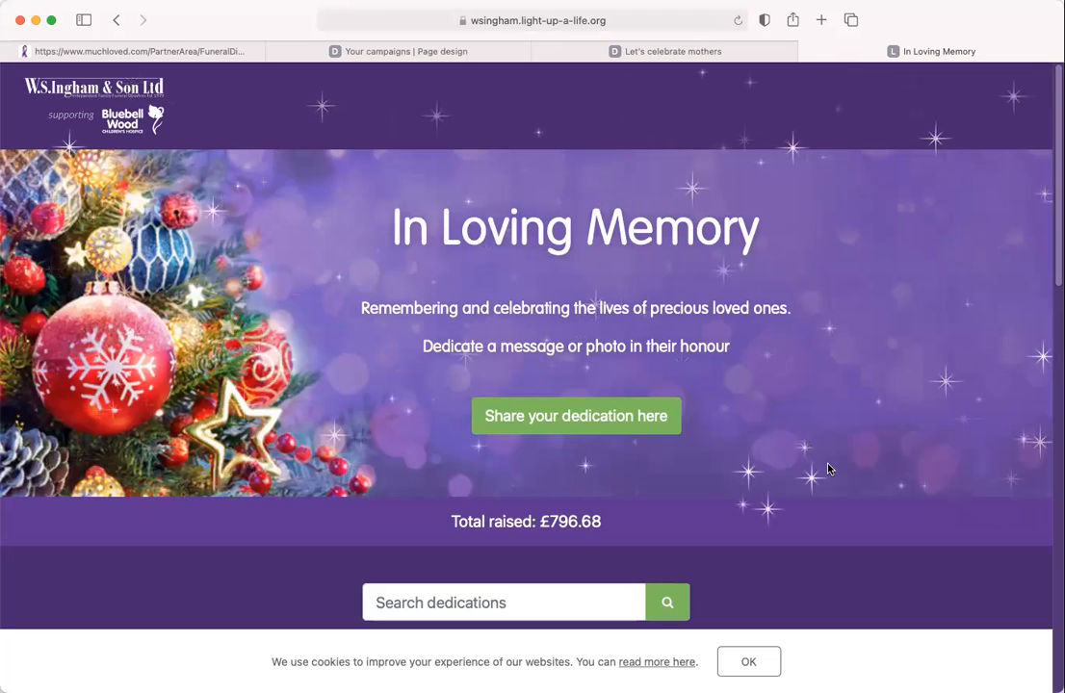
scroll(828, 469, down, 3)
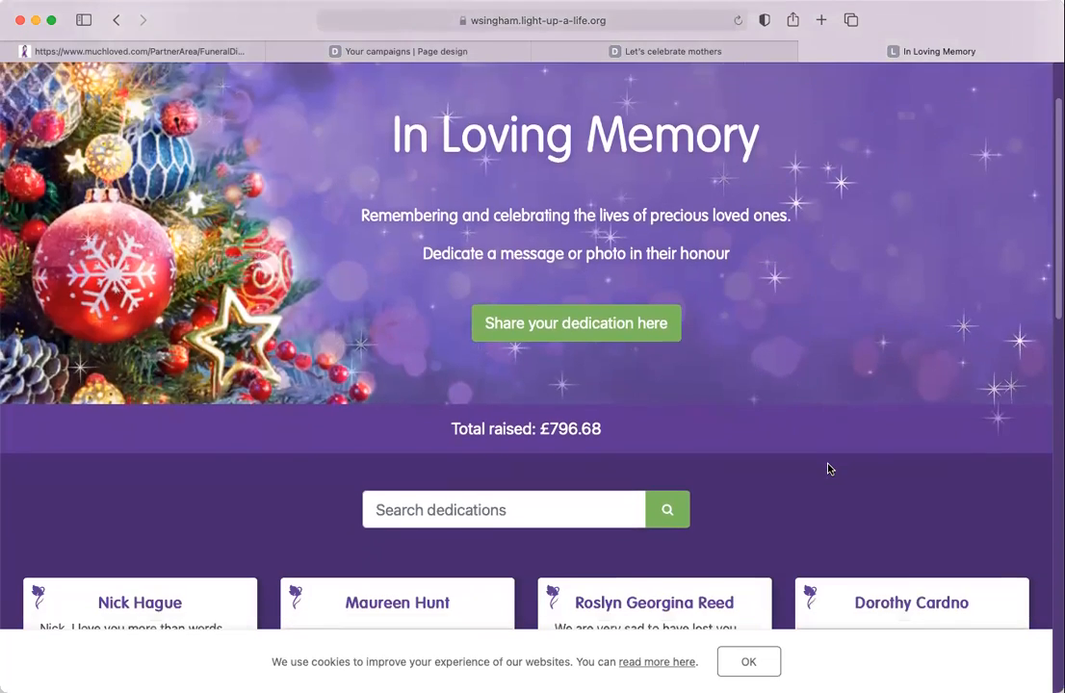
scroll(828, 469, down, 10)
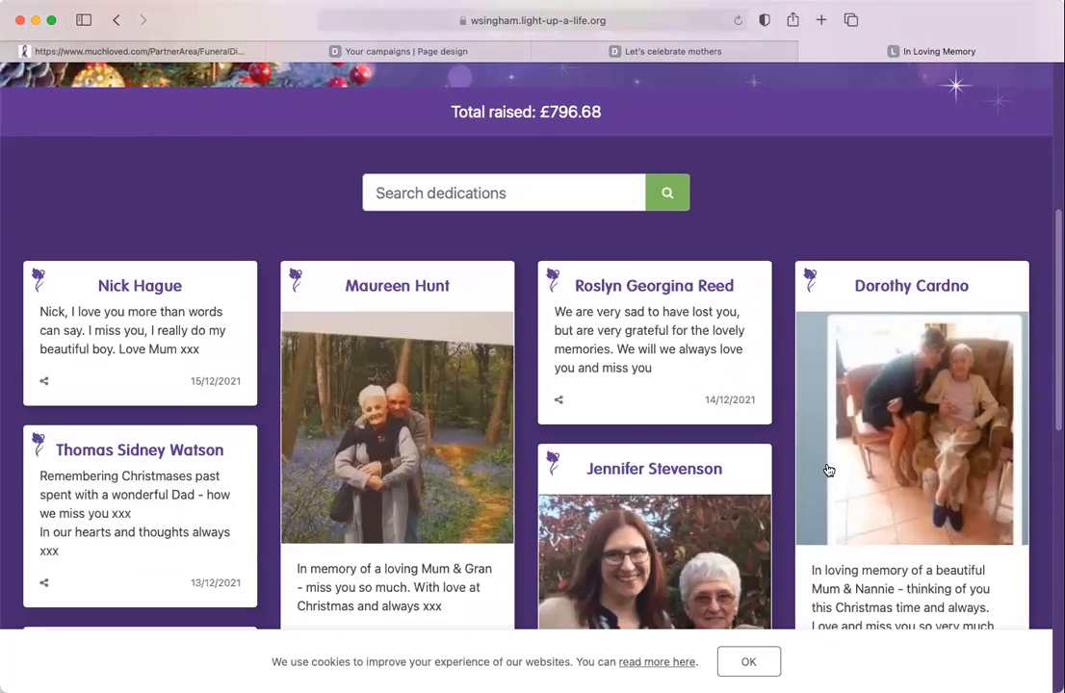
scroll(828, 469, down, 1)
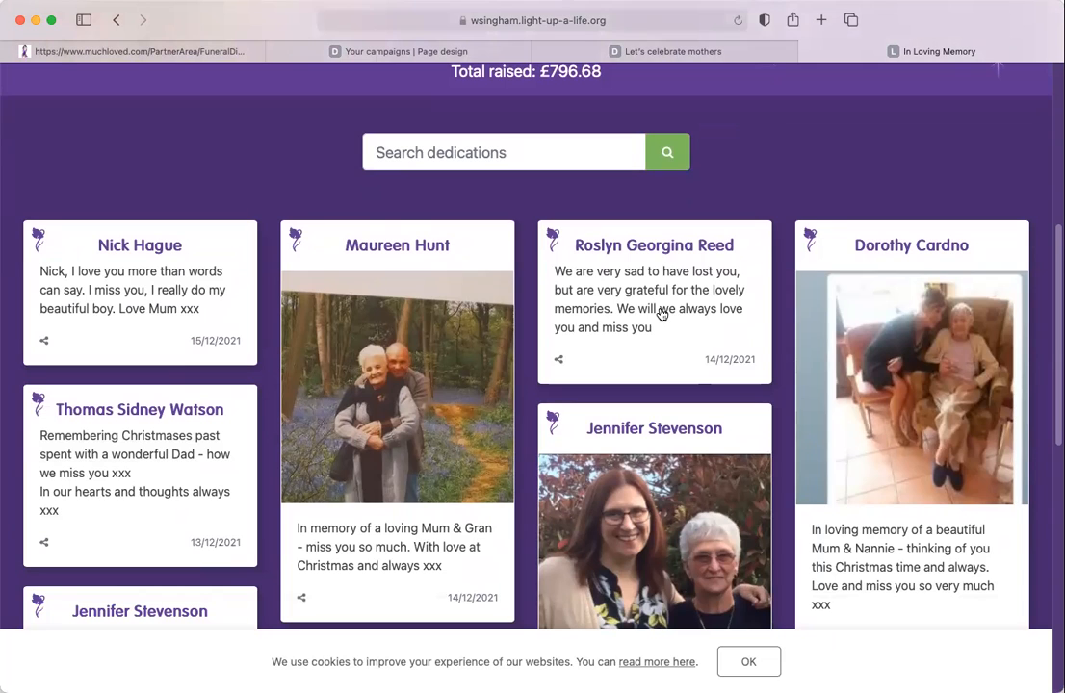
scroll(668, 366, down, 1)
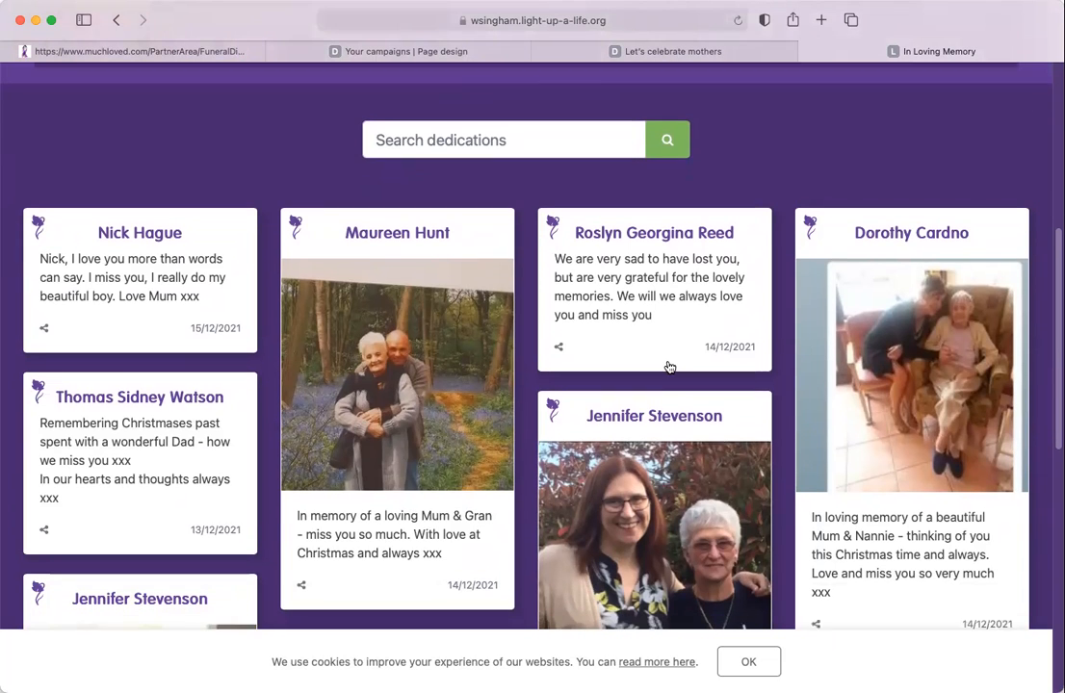
scroll(669, 366, down, 1)
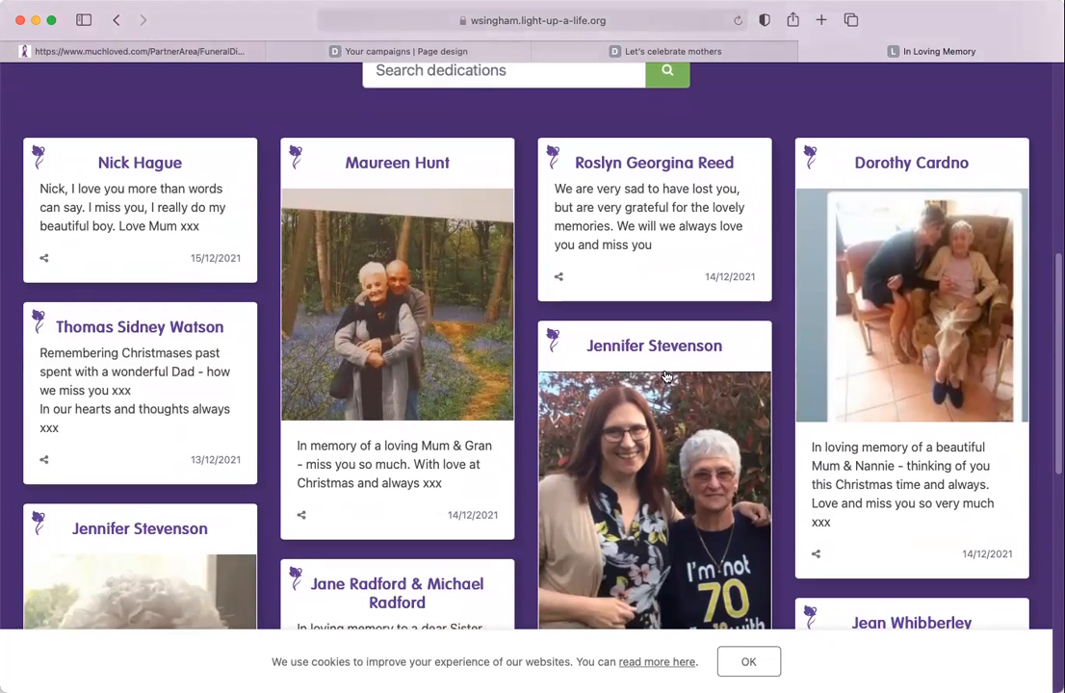
scroll(537, 235, up, 5)
click(358, 50)
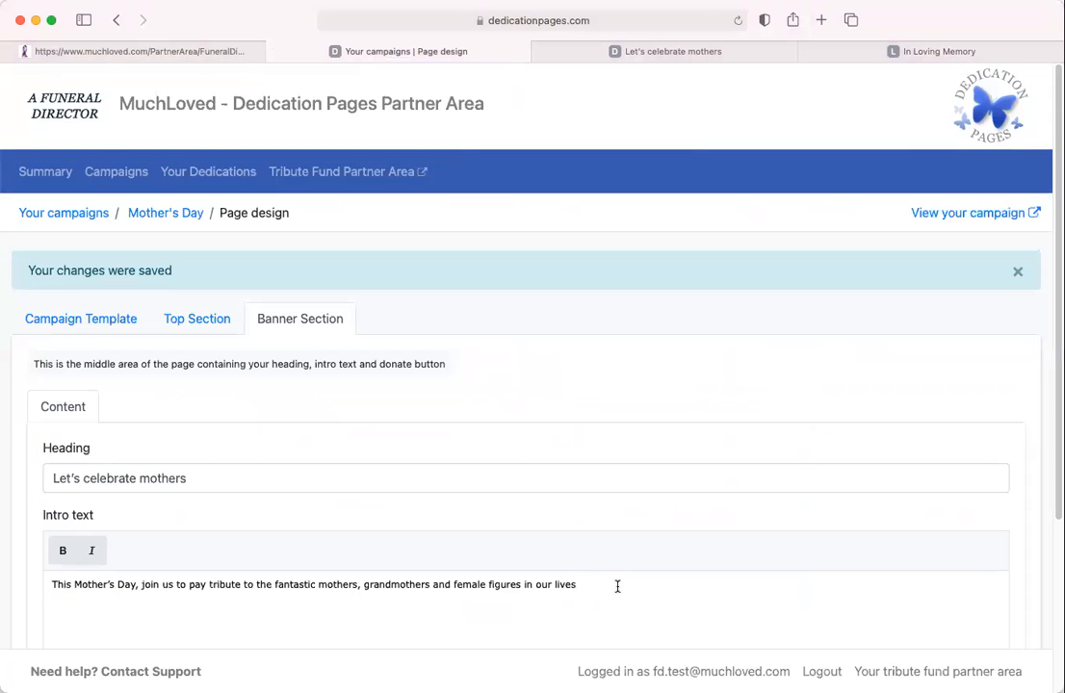